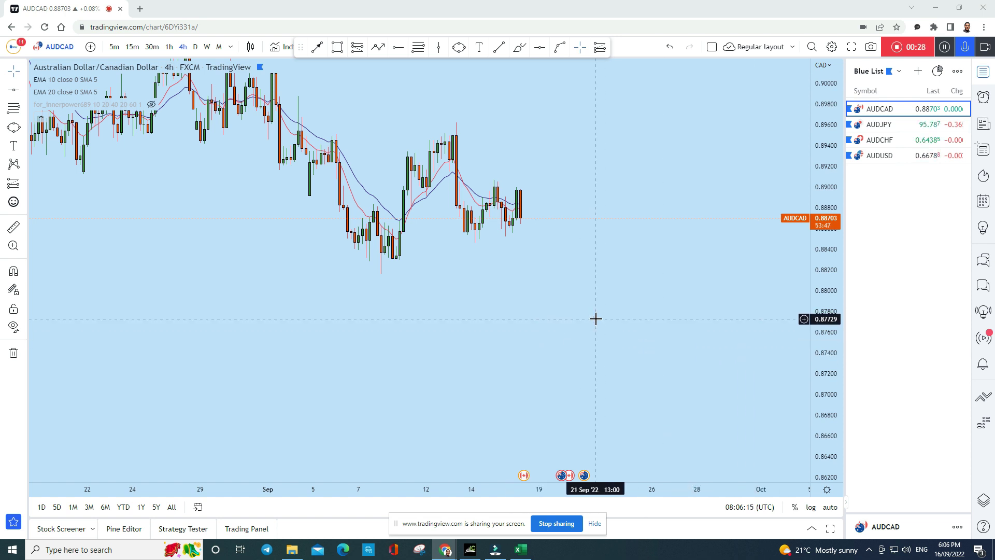
Switch the AUDCAD chart to the monthly timeframe and examine the price swings of recent years up to 2022.
{"action": "left_click_drag", "start_coordinate": [599, 144], "coordinate": [657, 196]}
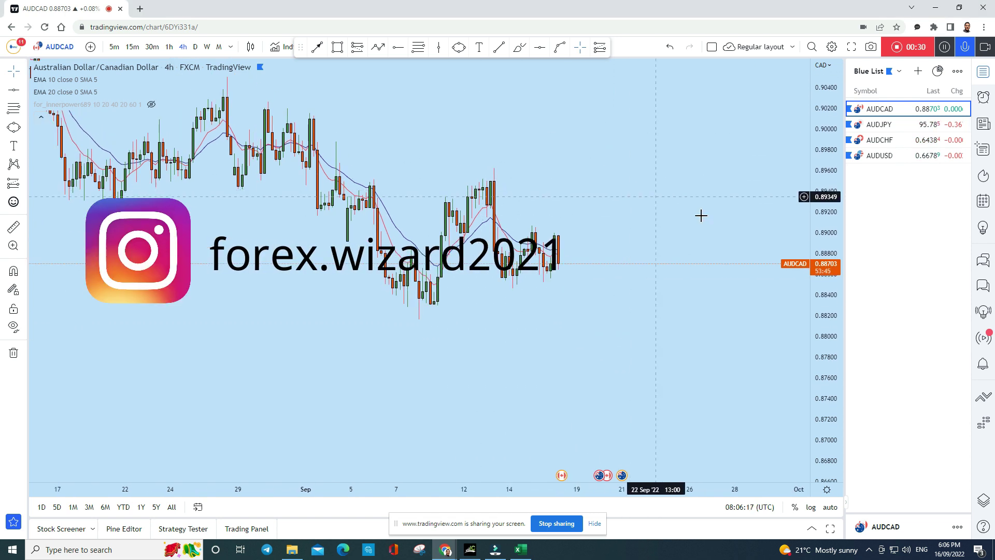
{"action": "scroll", "coordinate": [690, 340], "scroll_direction": "up", "scroll_amount": 5}
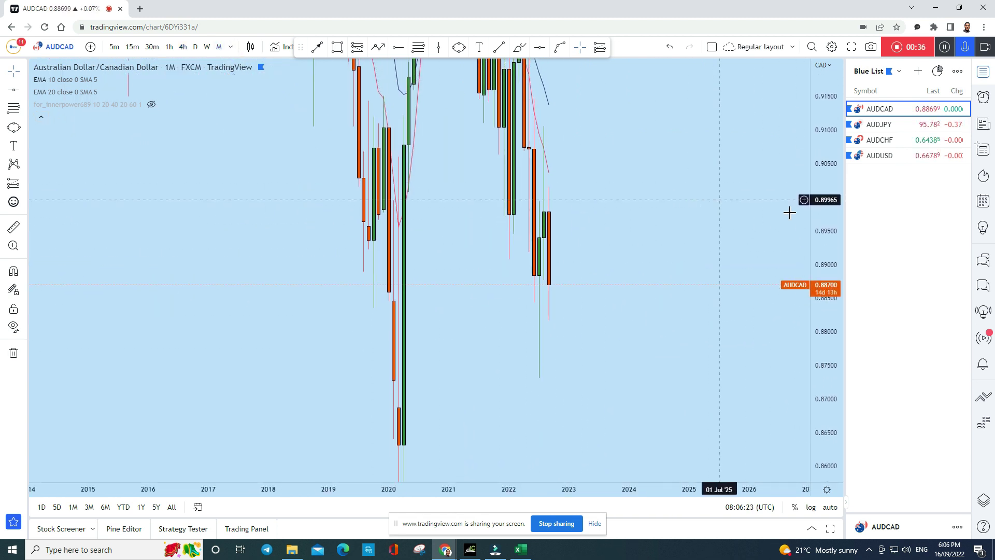
{"action": "left_click_drag", "start_coordinate": [819, 218], "coordinate": [815, 359]}
{"action": "scroll", "coordinate": [682, 351], "scroll_direction": "up", "scroll_amount": 3}
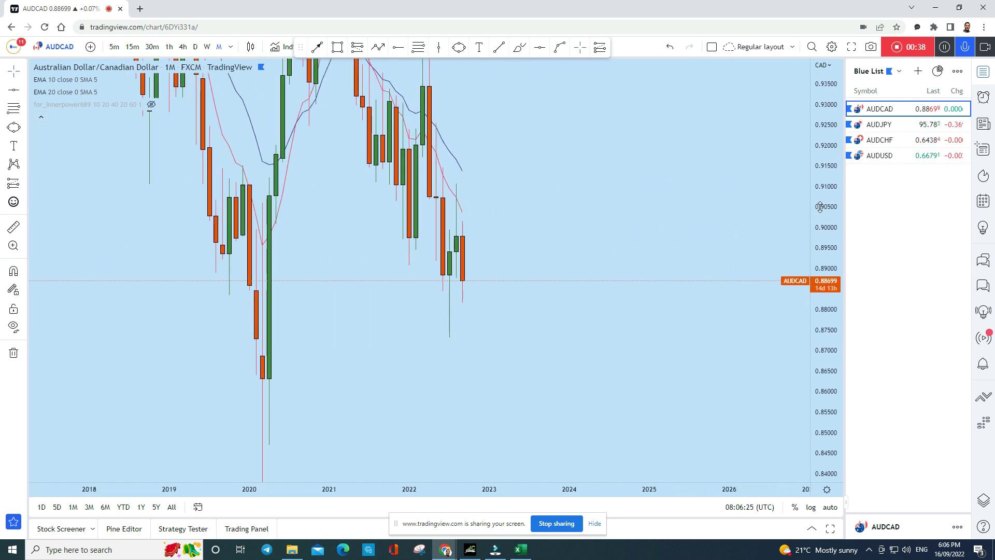
{"action": "left_click_drag", "start_coordinate": [817, 209], "coordinate": [814, 370]}
{"action": "scroll", "coordinate": [655, 361], "scroll_direction": "down", "scroll_amount": 2}
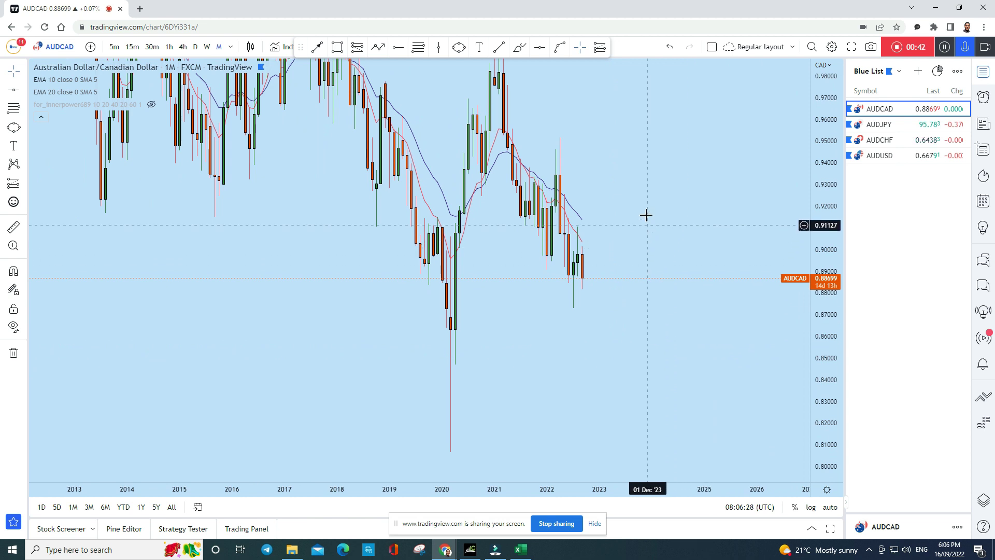
{"action": "left_click_drag", "start_coordinate": [649, 188], "coordinate": [635, 217]}
{"action": "left_click_drag", "start_coordinate": [824, 185], "coordinate": [817, 316]}
{"action": "scroll", "coordinate": [624, 225], "scroll_direction": "up", "scroll_amount": 2}
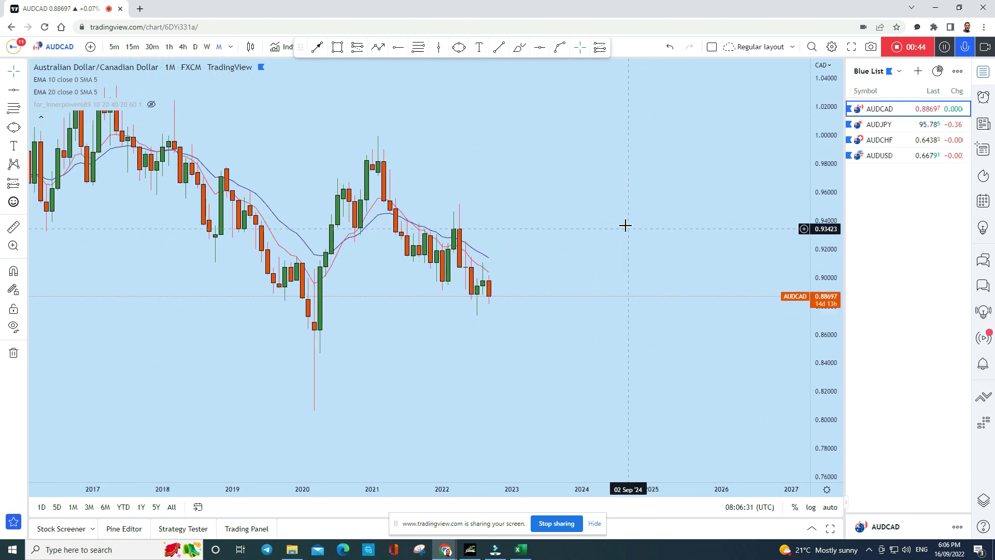
Draw an arrowed zigzag path from the 2021 high through the monthly swings to about 0.846 in February 2023, and move it onto empty chart space.
{"action": "left_click", "coordinate": [377, 48]}
{"action": "left_click", "coordinate": [370, 135]}
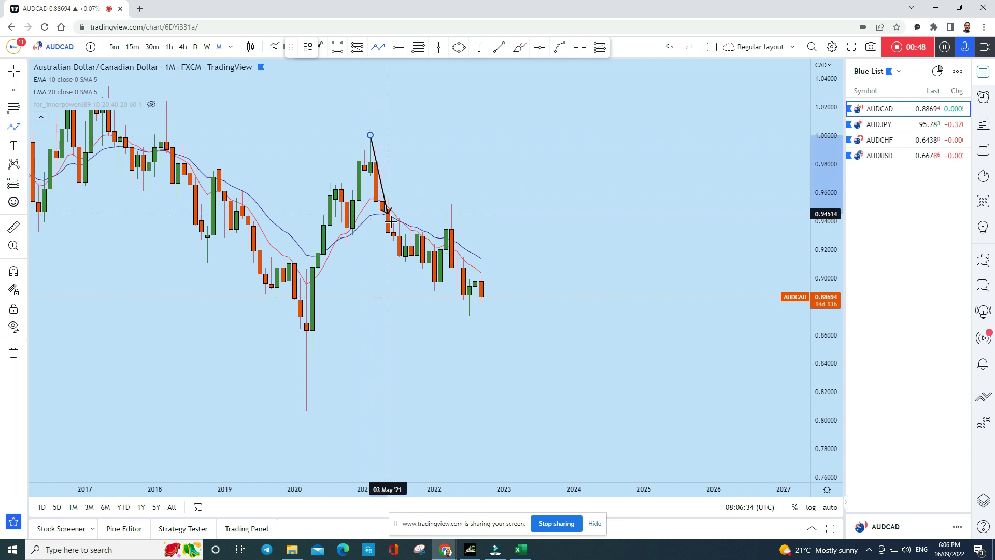
{"action": "left_click", "coordinate": [405, 262]}
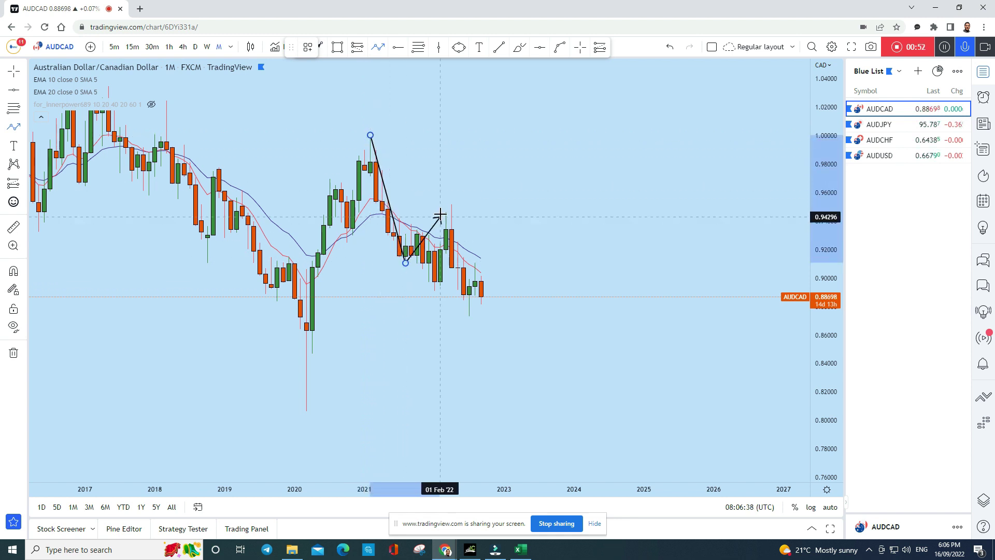
{"action": "left_click", "coordinate": [451, 205]}
{"action": "left_click", "coordinate": [469, 317]}
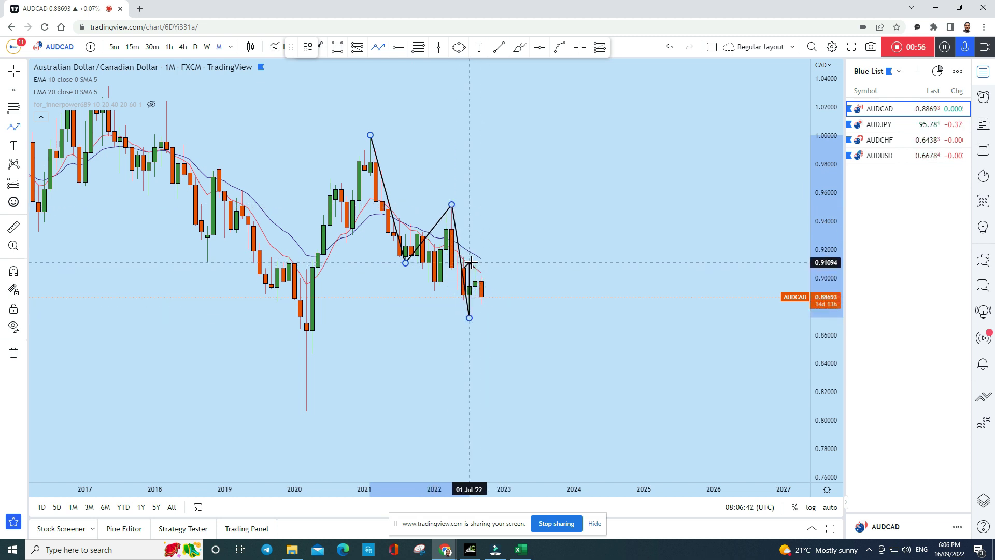
{"action": "left_click", "coordinate": [510, 353]}
{"action": "mouse_move", "coordinate": [469, 264]}
{"action": "left_mouse_down"}
{"action": "mouse_move", "coordinate": [571, 247]}
{"action": "mouse_move", "coordinate": [469, 265]}
{"action": "mouse_move", "coordinate": [471, 275]}
{"action": "mouse_move", "coordinate": [635, 225]}
{"action": "left_mouse_up"}
Brush a horizontal neckline and arcs around the highs and lows of the zigzag path, and remove all these drawings.
{"action": "left_click", "coordinate": [524, 50]}
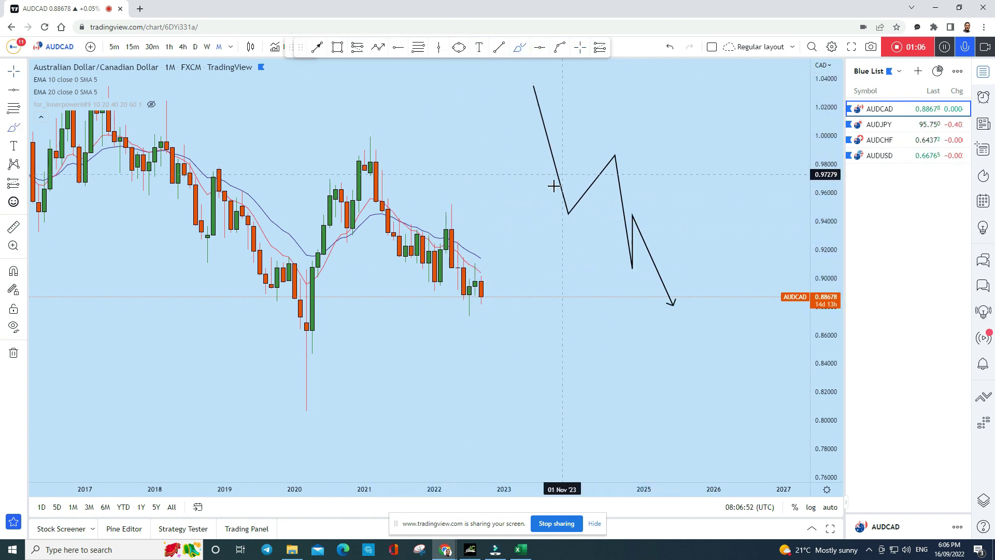
{"action": "left_click", "coordinate": [547, 218]}
{"action": "left_click", "coordinate": [679, 219]}
{"action": "left_click_drag", "start_coordinate": [599, 147], "coordinate": [650, 157]}
{"action": "left_click_drag", "start_coordinate": [628, 210], "coordinate": [685, 222]}
{"action": "mouse_move", "coordinate": [557, 208]}
{"action": "left_mouse_down"}
{"action": "mouse_move", "coordinate": [598, 226]}
{"action": "mouse_move", "coordinate": [667, 285]}
{"action": "left_mouse_up"}
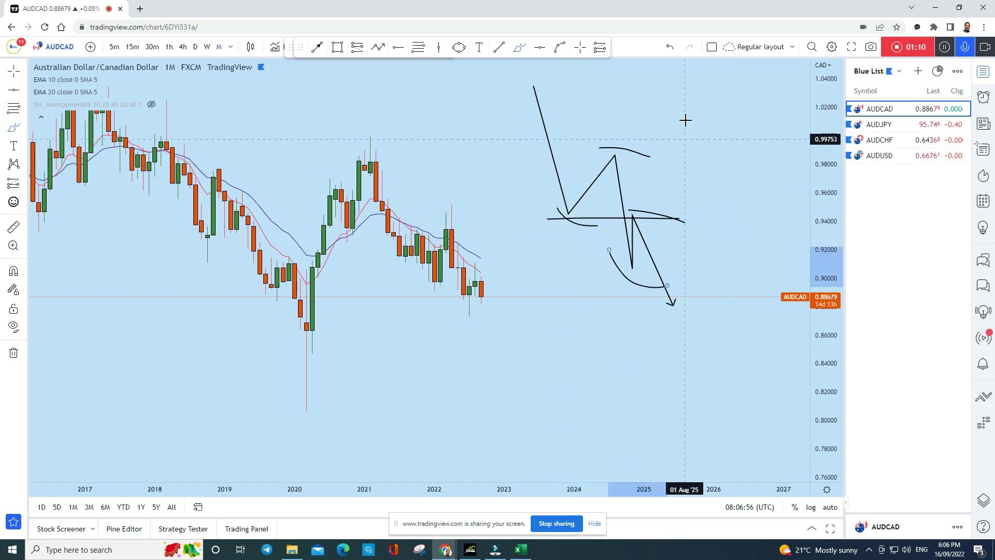
{"action": "left_click", "coordinate": [670, 48]}
{"action": "left_click", "coordinate": [670, 48]}
{"action": "left_click", "coordinate": [670, 48]}
{"action": "left_click", "coordinate": [670, 49]}
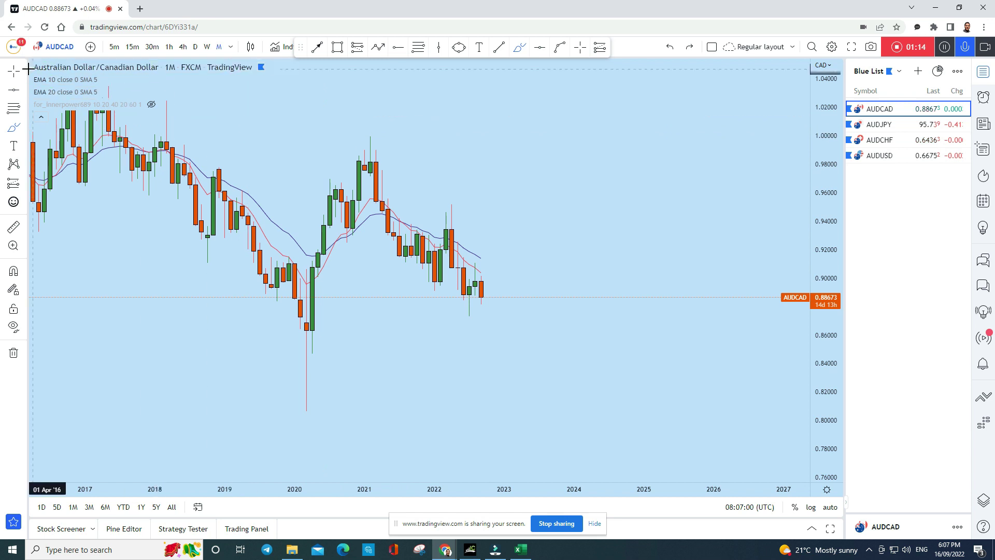
Brush two short arcs over the declining mid-2022 highs on the monthly chart, and undo both strokes.
{"action": "left_click_drag", "start_coordinate": [569, 220], "coordinate": [605, 188]}
{"action": "scroll", "coordinate": [513, 233], "scroll_direction": "up", "scroll_amount": 3}
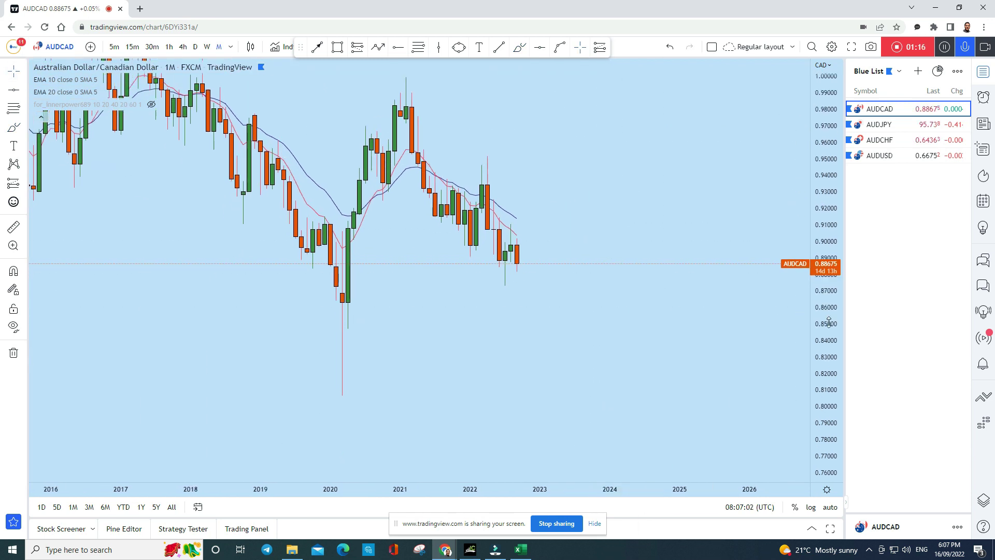
{"action": "scroll", "coordinate": [531, 250], "scroll_direction": "up", "scroll_amount": 3}
{"action": "left_click_drag", "start_coordinate": [392, 196], "coordinate": [704, 203]}
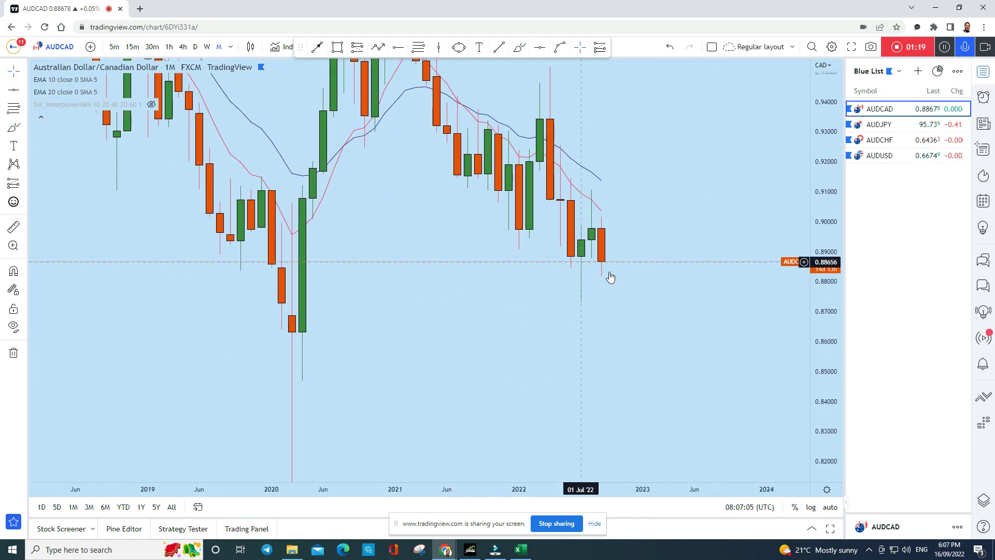
{"action": "left_click", "coordinate": [519, 47]}
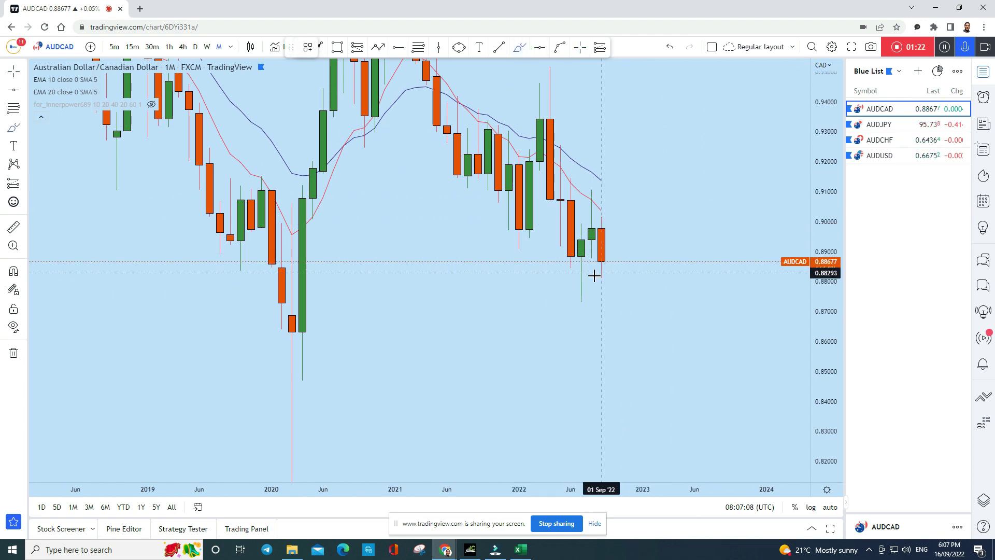
{"action": "mouse_move", "coordinate": [582, 193]}
{"action": "left_mouse_down"}
{"action": "mouse_move", "coordinate": [600, 194]}
{"action": "mouse_move", "coordinate": [581, 182]}
{"action": "left_mouse_up"}
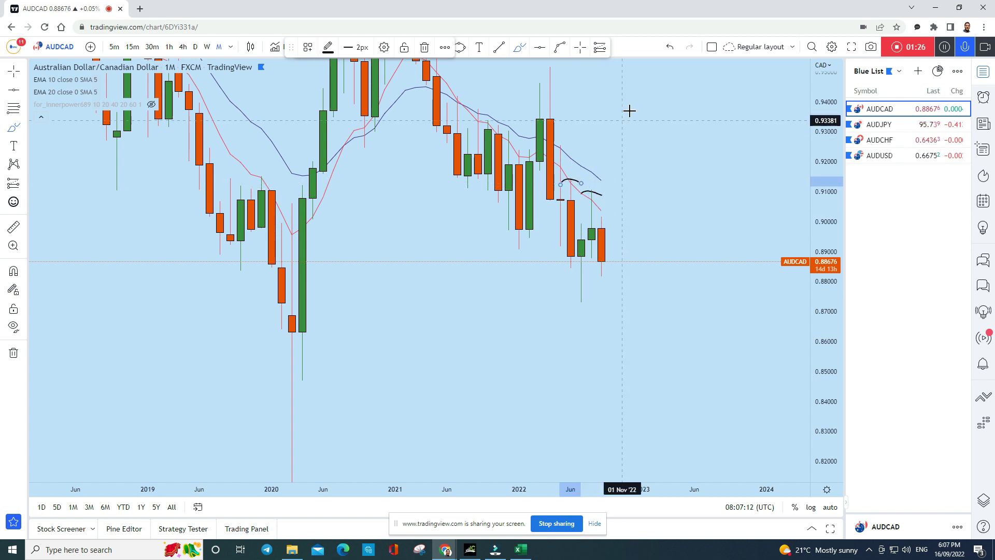
{"action": "left_click", "coordinate": [669, 46]}
Brush a horizontal level at about 0.9077 from the April 2022 monthly candle with a decline below it, and undo the strokes.
{"action": "left_click", "coordinate": [550, 198]}
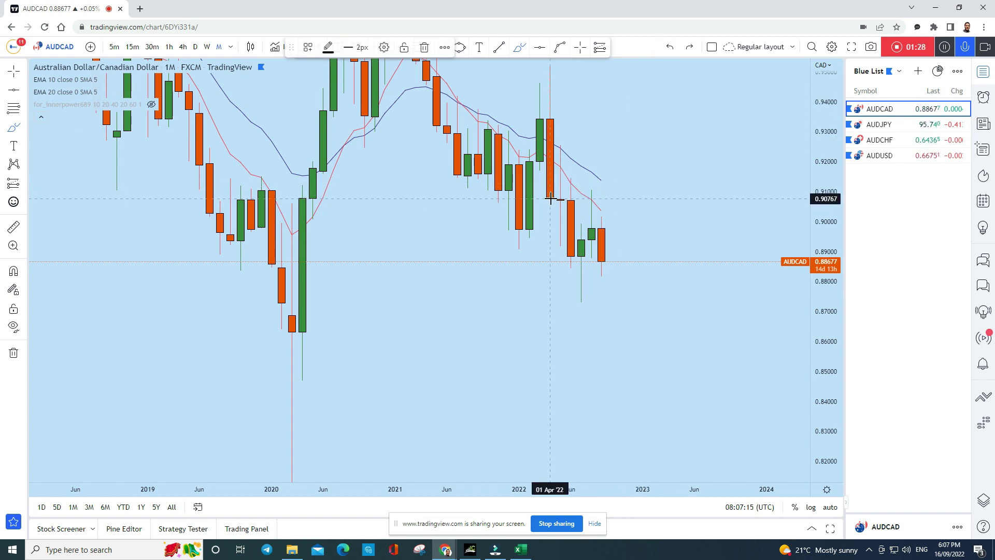
{"action": "left_click_drag", "start_coordinate": [581, 198], "coordinate": [674, 197]}
{"action": "left_click_drag", "start_coordinate": [553, 200], "coordinate": [653, 200]}
{"action": "left_click_drag", "start_coordinate": [554, 202], "coordinate": [664, 193]}
{"action": "mouse_move", "coordinate": [592, 200]}
{"action": "left_mouse_down"}
{"action": "mouse_move", "coordinate": [628, 290]}
{"action": "mouse_move", "coordinate": [641, 278]}
{"action": "left_mouse_up"}
{"action": "left_click", "coordinate": [669, 48]}
{"action": "left_click", "coordinate": [670, 47]}
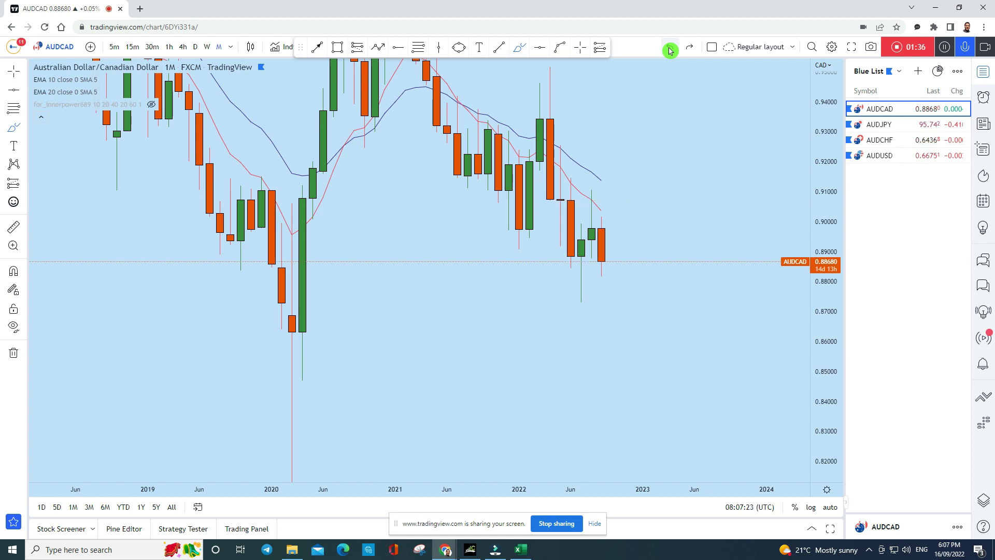
Brush a projected decline from the September 2022 monthly candle to about 0.85 with an arrowhead, and undo the strokes.
{"action": "scroll", "coordinate": [655, 216], "scroll_direction": "up", "scroll_amount": 1}
{"action": "mouse_move", "coordinate": [534, 228]}
{"action": "left_mouse_down"}
{"action": "mouse_move", "coordinate": [600, 229]}
{"action": "mouse_move", "coordinate": [566, 231]}
{"action": "mouse_move", "coordinate": [595, 351]}
{"action": "mouse_move", "coordinate": [612, 327]}
{"action": "mouse_move", "coordinate": [620, 362]}
{"action": "left_mouse_up"}
{"action": "left_click", "coordinate": [665, 47]}
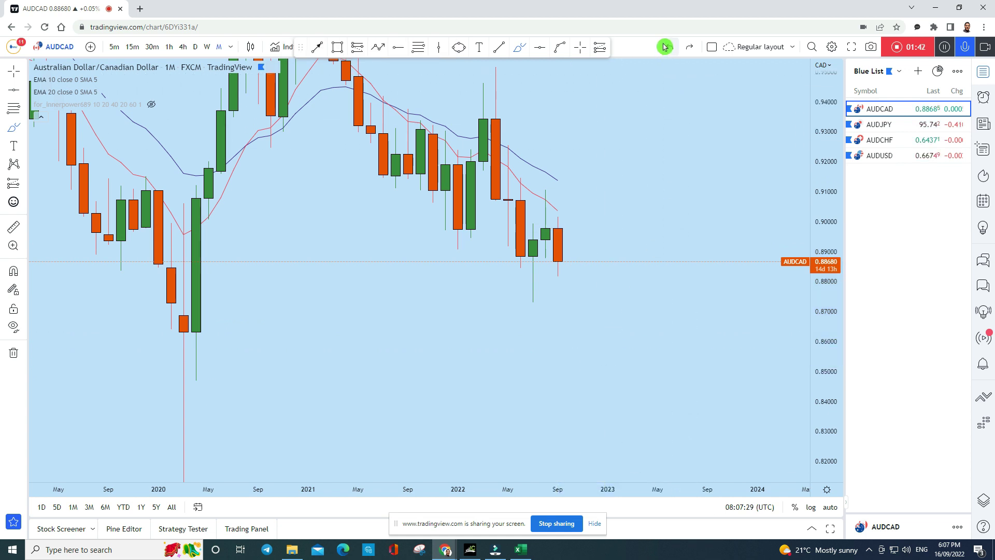
{"action": "mouse_move", "coordinate": [558, 266]}
{"action": "left_mouse_down"}
{"action": "mouse_move", "coordinate": [582, 359]}
{"action": "mouse_move", "coordinate": [601, 357]}
{"action": "mouse_move", "coordinate": [608, 384]}
{"action": "left_mouse_up"}
{"action": "left_click", "coordinate": [669, 48]}
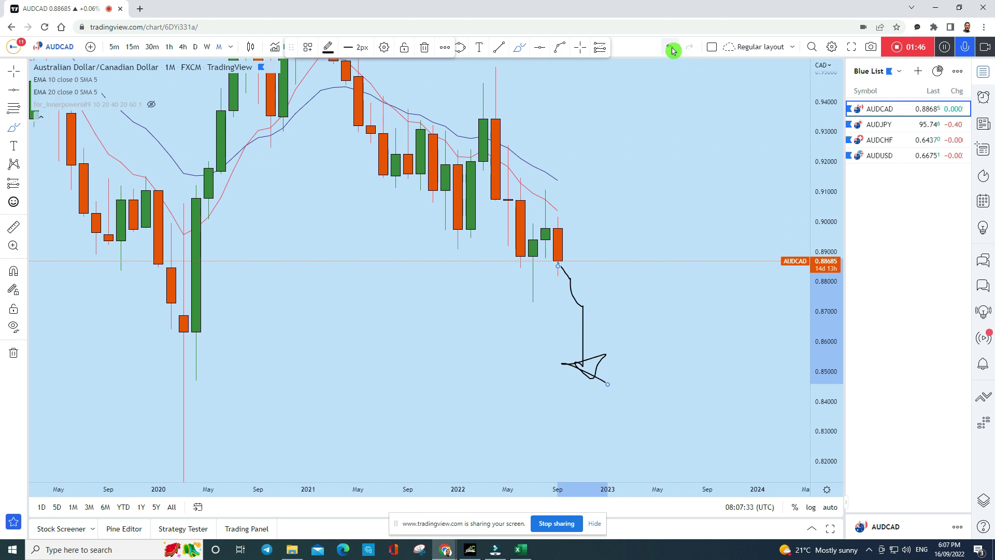
Switch the AUDCAD chart to the weekly timeframe and frame the candles from November 2021 to September 2022.
{"action": "left_click", "coordinate": [208, 54]}
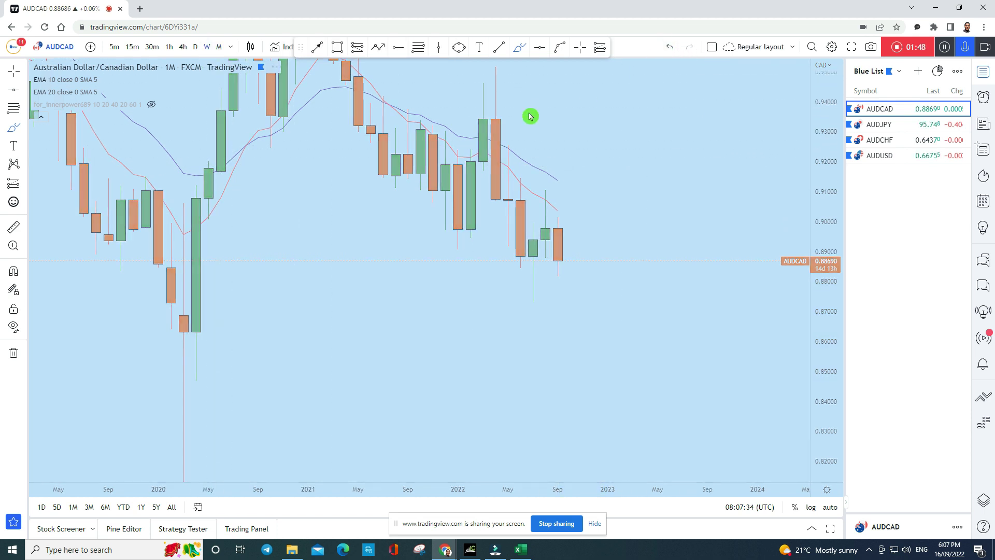
{"action": "scroll", "coordinate": [698, 280], "scroll_direction": "up", "scroll_amount": 2}
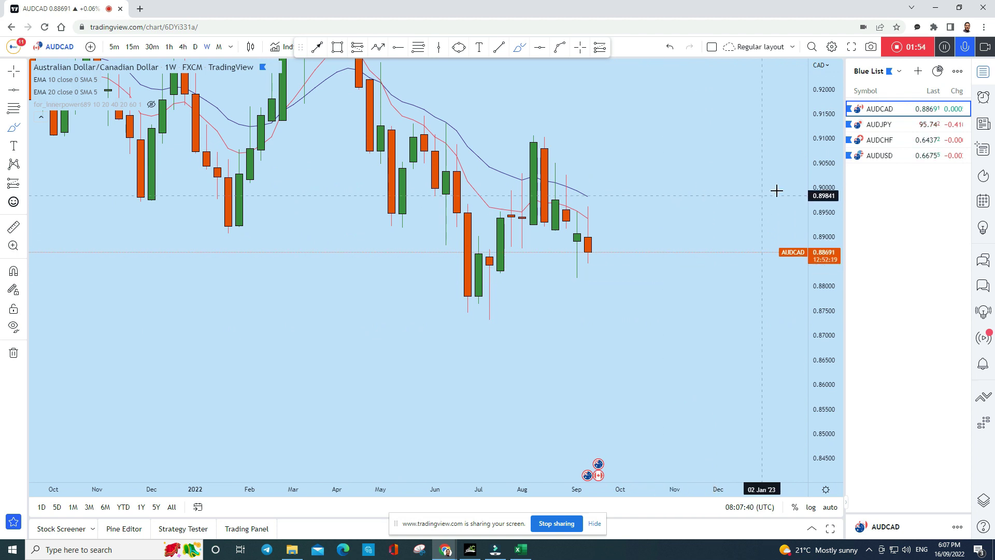
{"action": "left_click_drag", "start_coordinate": [395, 272], "coordinate": [362, 329]}
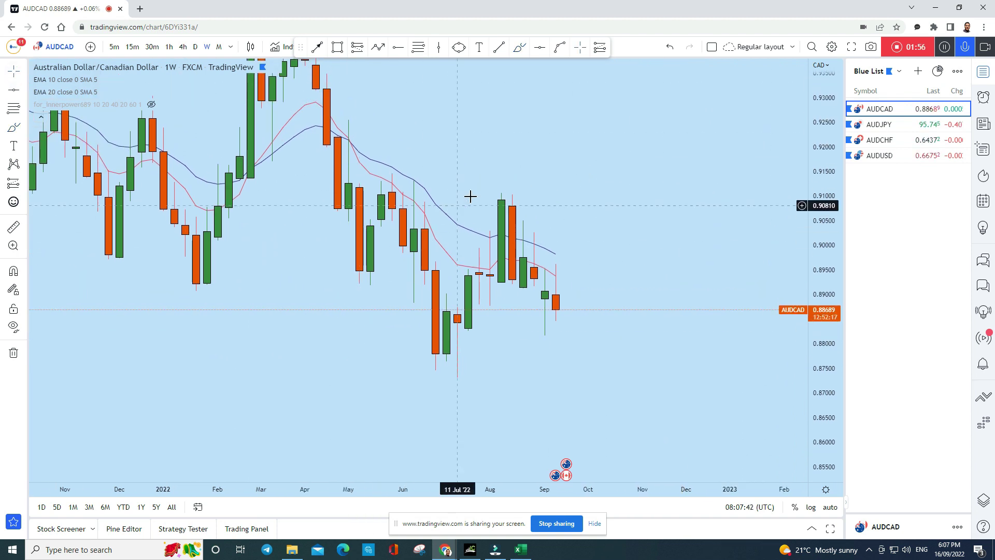
Brush a circle around the August 2022 weekly high and arcs over the following lower highs, and undo the strokes.
{"action": "mouse_move", "coordinate": [497, 207]}
{"action": "left_mouse_down"}
{"action": "mouse_move", "coordinate": [502, 195]}
{"action": "mouse_move", "coordinate": [515, 207]}
{"action": "mouse_move", "coordinate": [518, 199]}
{"action": "mouse_move", "coordinate": [489, 205]}
{"action": "left_mouse_up"}
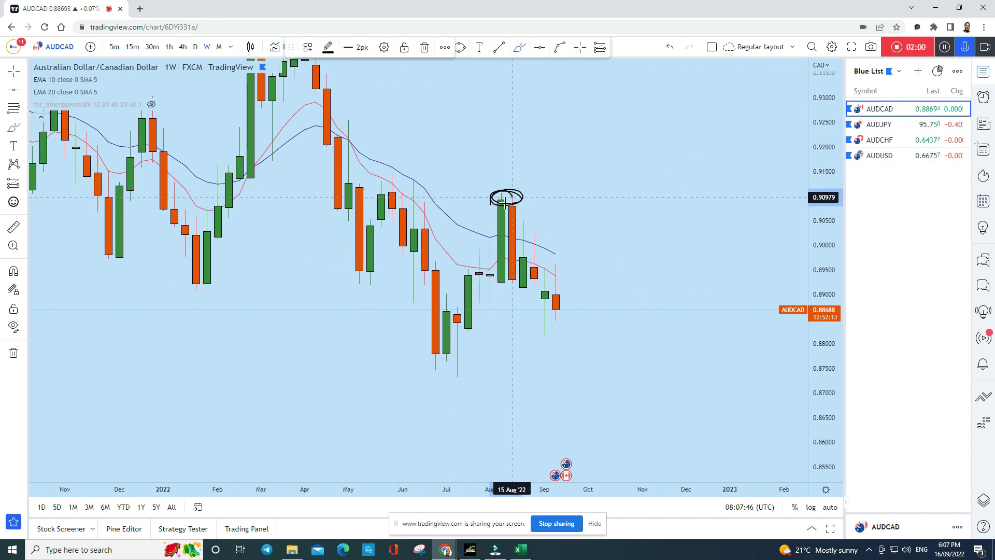
{"action": "left_click", "coordinate": [671, 47]}
{"action": "mouse_move", "coordinate": [513, 196]}
{"action": "left_mouse_down"}
{"action": "mouse_move", "coordinate": [504, 205]}
{"action": "mouse_move", "coordinate": [522, 204]}
{"action": "mouse_move", "coordinate": [556, 233]}
{"action": "left_mouse_up"}
{"action": "left_click", "coordinate": [672, 49]}
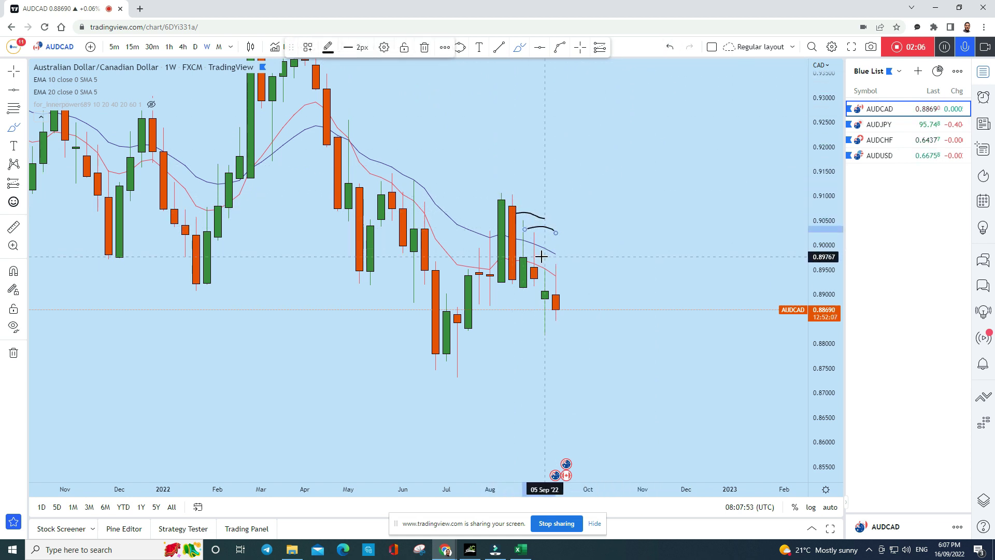
{"action": "left_click", "coordinate": [671, 47]}
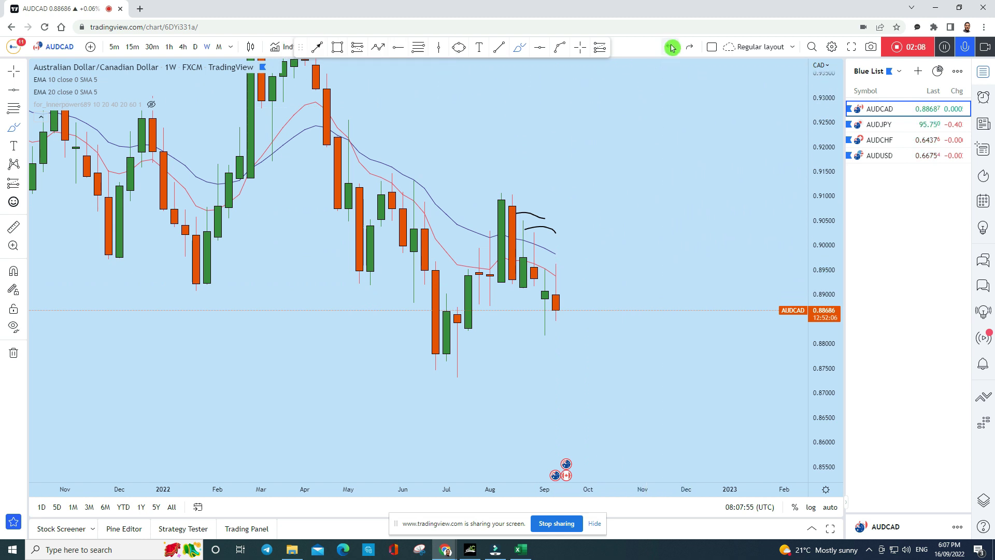
Brush marks on the 5 September 2022 weekly candle and a wave through the July to September swings, and undo them.
{"action": "left_click", "coordinate": [550, 290]}
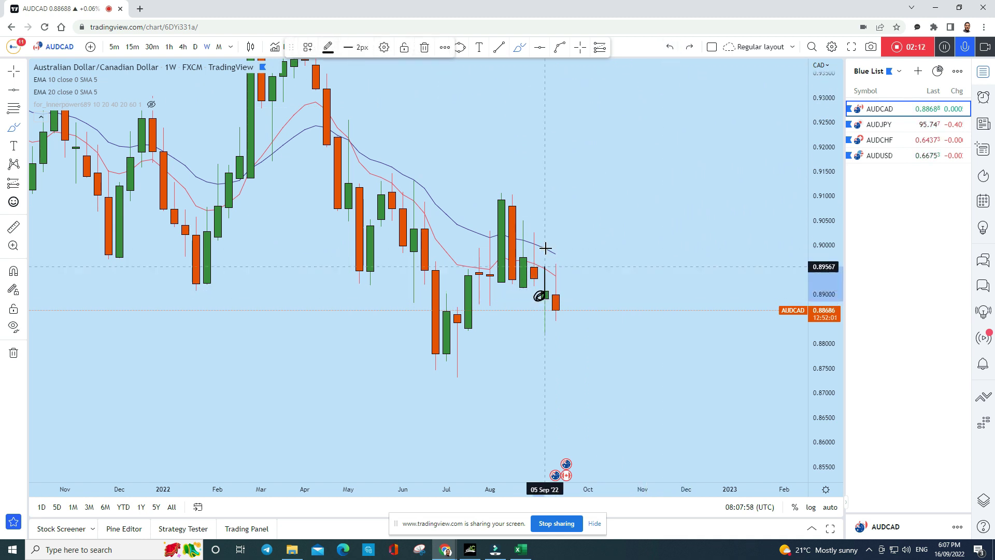
{"action": "left_click", "coordinate": [670, 47]}
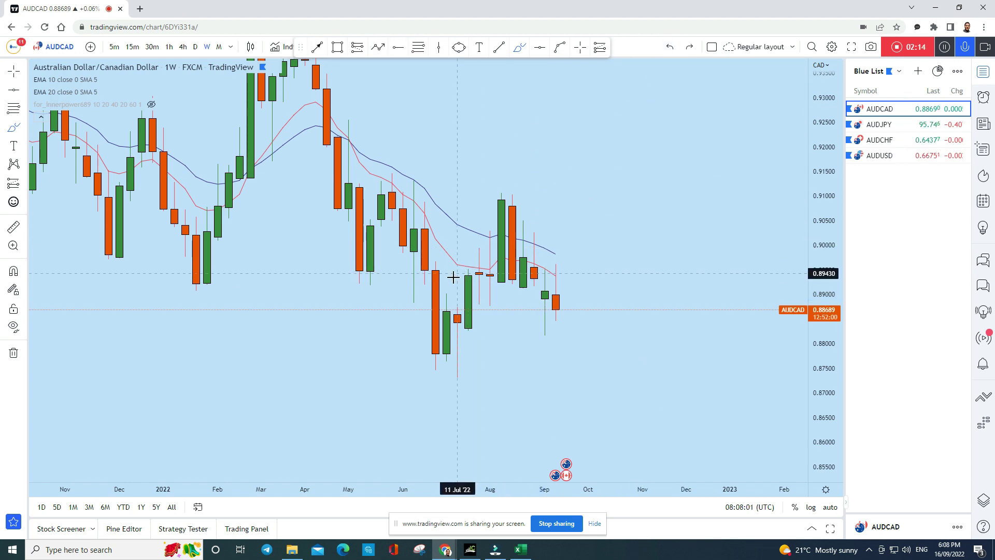
{"action": "mouse_move", "coordinate": [468, 337]}
{"action": "left_mouse_down"}
{"action": "mouse_move", "coordinate": [468, 271]}
{"action": "mouse_move", "coordinate": [490, 242]}
{"action": "left_mouse_up"}
{"action": "mouse_move", "coordinate": [490, 303]}
{"action": "left_mouse_down"}
{"action": "mouse_move", "coordinate": [498, 199]}
{"action": "mouse_move", "coordinate": [521, 241]}
{"action": "mouse_move", "coordinate": [545, 257]}
{"action": "mouse_move", "coordinate": [556, 377]}
{"action": "left_mouse_up"}
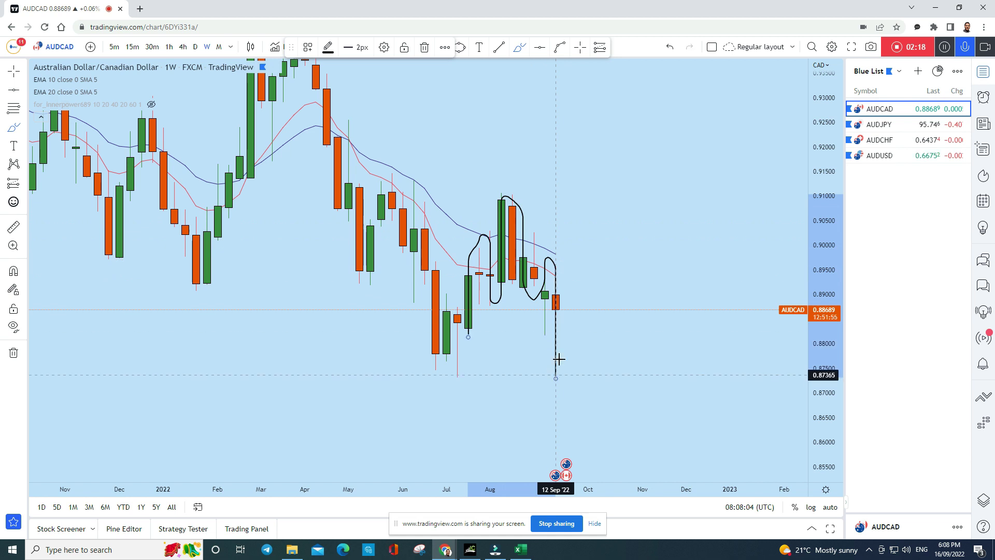
{"action": "left_click", "coordinate": [666, 47]}
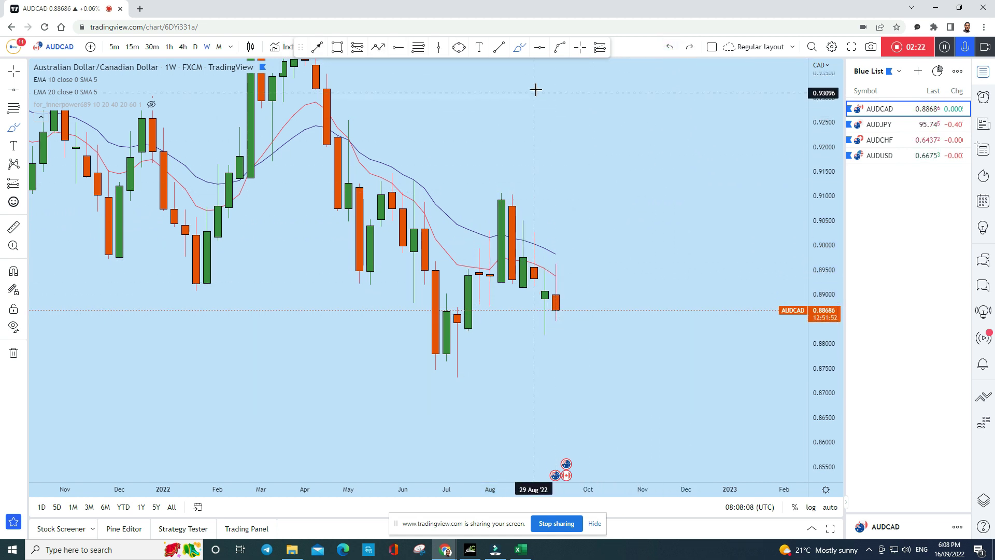
Place a horizontal line at 0.89514, on the low of the May 2022 weekly candle bodies.
{"action": "left_click", "coordinate": [543, 49]}
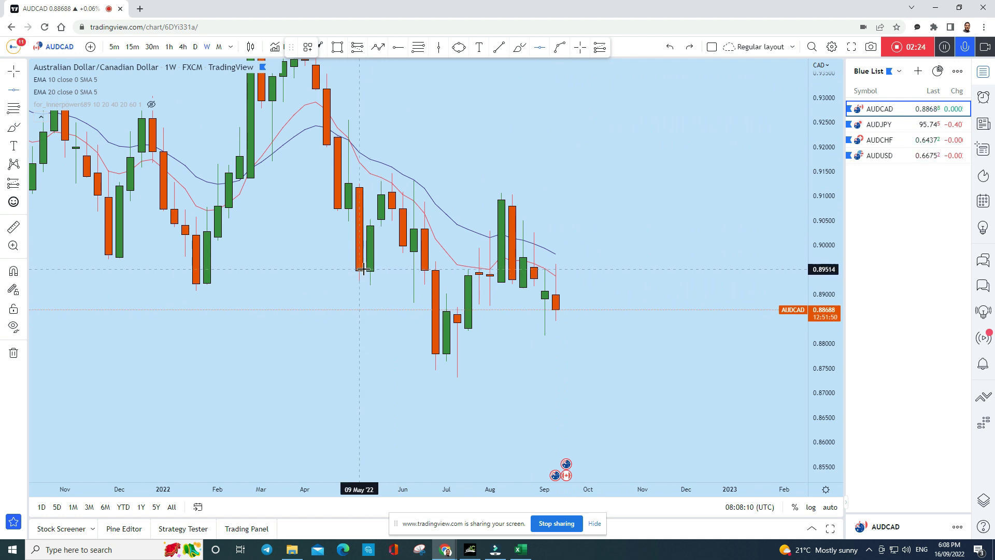
{"action": "left_click", "coordinate": [363, 268]}
Brush a circle above the 0.89514 line near the latest weekly candle with a projected drop to about 0.87, and undo it.
{"action": "left_click_drag", "start_coordinate": [726, 176], "coordinate": [646, 97]}
{"action": "left_click", "coordinate": [516, 50]}
{"action": "mouse_move", "coordinate": [529, 224]}
{"action": "left_mouse_down"}
{"action": "mouse_move", "coordinate": [515, 227]}
{"action": "mouse_move", "coordinate": [535, 271]}
{"action": "mouse_move", "coordinate": [551, 362]}
{"action": "left_mouse_up"}
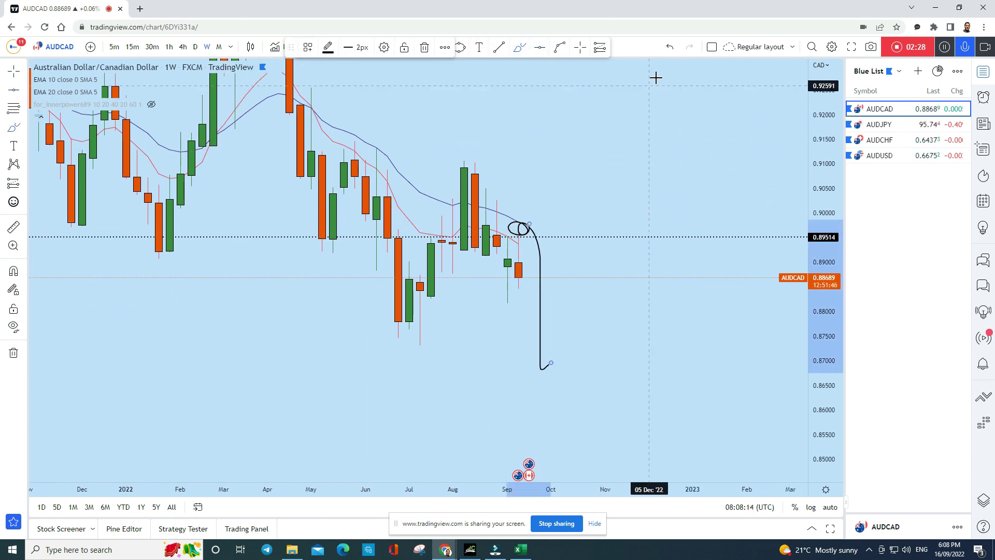
{"action": "left_click", "coordinate": [669, 47]}
Draw a descending trend line from 0.89735 at 27 June 2022 to about 0.882 past the latest weekly candle.
{"action": "left_click", "coordinate": [498, 57]}
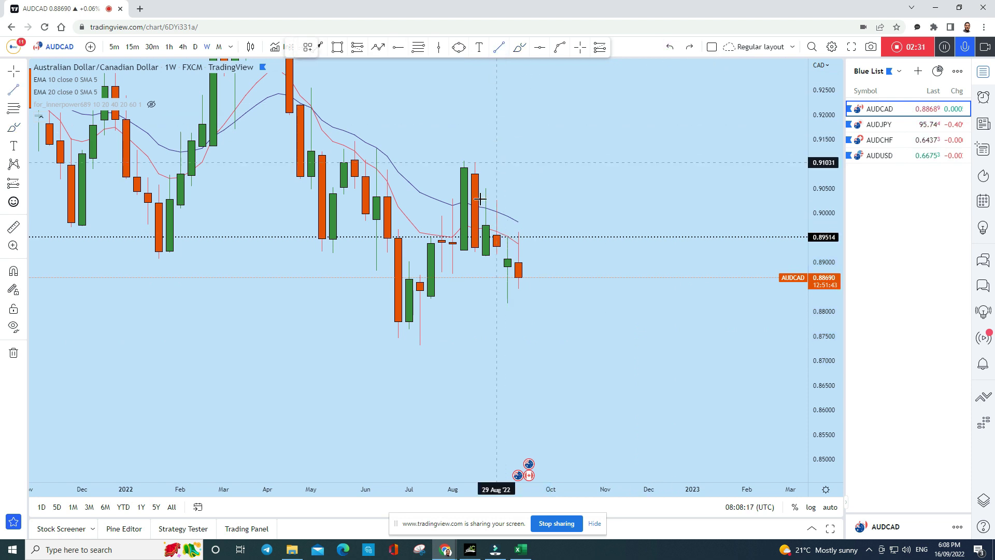
{"action": "left_click", "coordinate": [595, 299]}
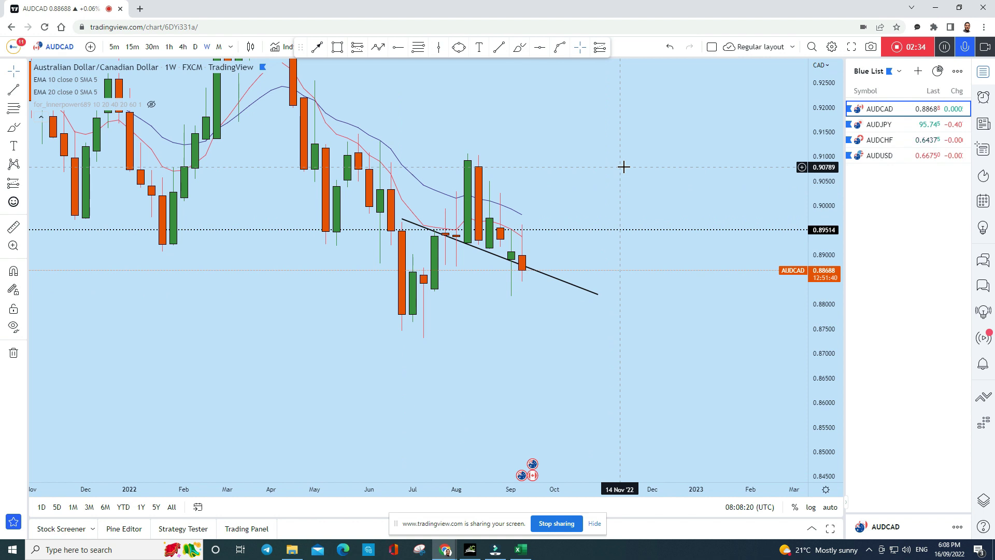
Switch the AUDCAD chart to the daily timeframe and frame the candles from mid-June to September 2022.
{"action": "left_click", "coordinate": [195, 47]}
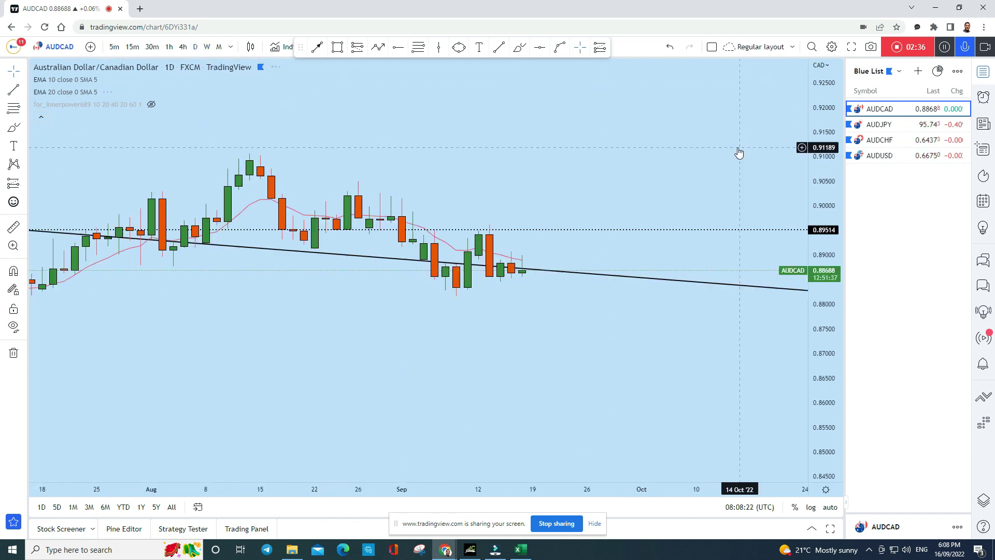
{"action": "scroll", "coordinate": [803, 338], "scroll_direction": "down", "scroll_amount": 3}
{"action": "scroll", "coordinate": [657, 262], "scroll_direction": "up", "scroll_amount": 4}
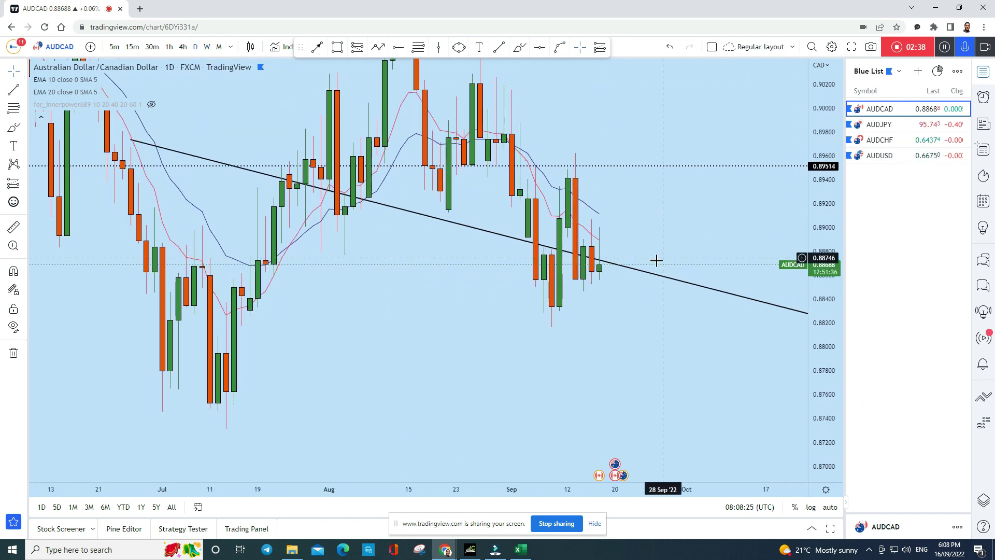
Brush the 13 September drop and rebound, and a circle near 0.8905 with a drop to about 0.883, undoing both.
{"action": "left_click", "coordinate": [522, 50]}
{"action": "mouse_move", "coordinate": [499, 153]}
{"action": "left_mouse_down"}
{"action": "mouse_move", "coordinate": [498, 259]}
{"action": "mouse_move", "coordinate": [541, 255]}
{"action": "left_mouse_up"}
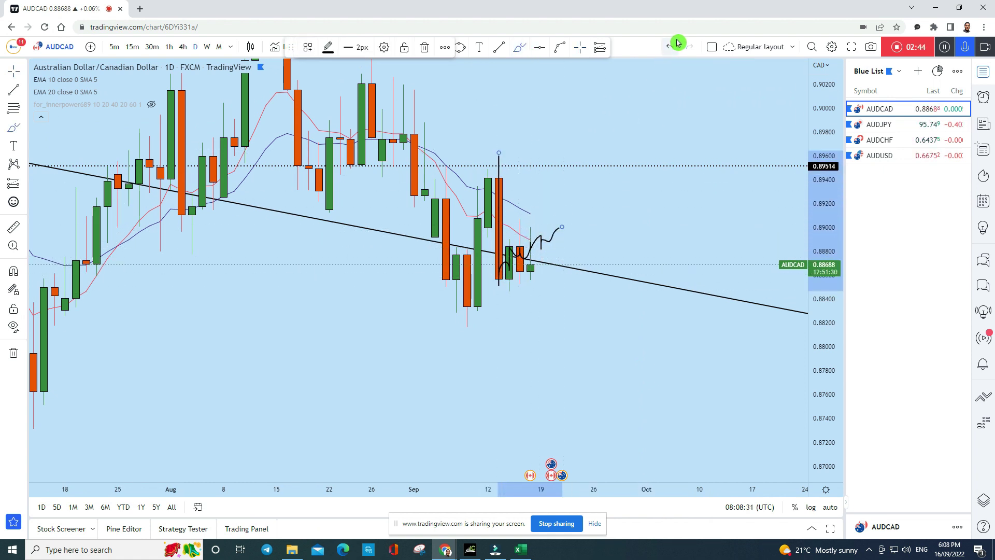
{"action": "key", "text": "ctrl+z"}
{"action": "left_click_drag", "start_coordinate": [527, 214], "coordinate": [513, 215]}
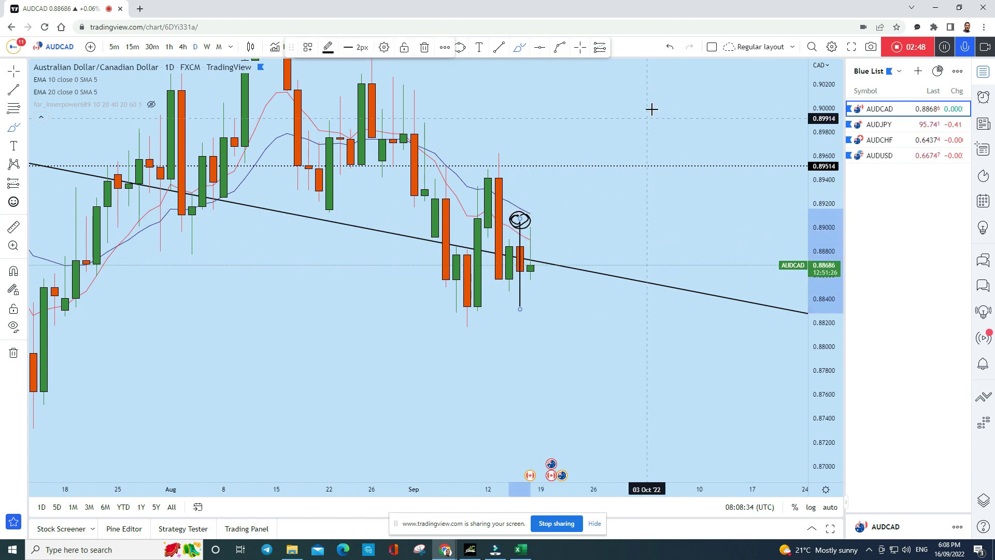
{"action": "left_click", "coordinate": [669, 47]}
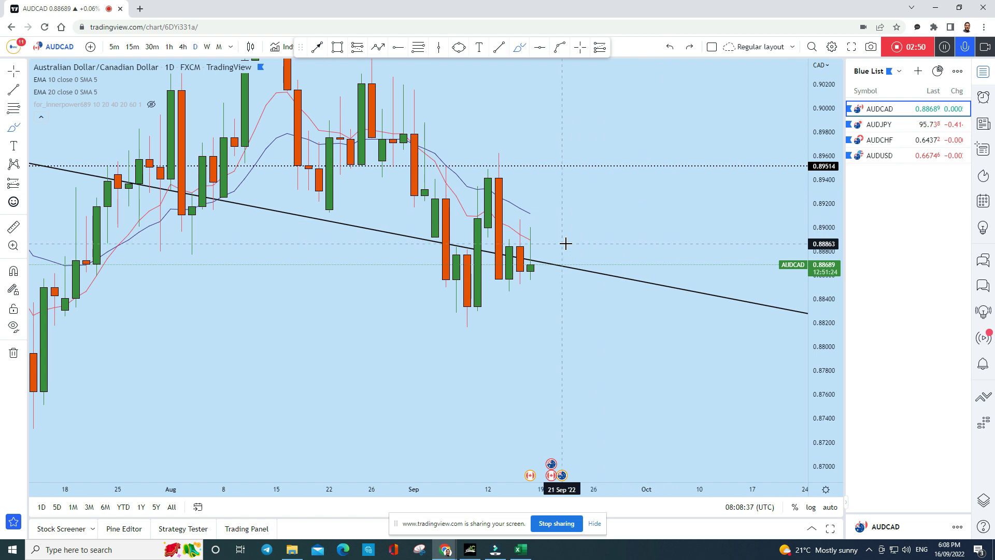
Brush circles around the upper wicks of the two latest daily candles, near 0.890, and undo them.
{"action": "mouse_move", "coordinate": [542, 236]}
{"action": "left_mouse_down"}
{"action": "mouse_move", "coordinate": [519, 238]}
{"action": "mouse_move", "coordinate": [542, 236]}
{"action": "left_mouse_up"}
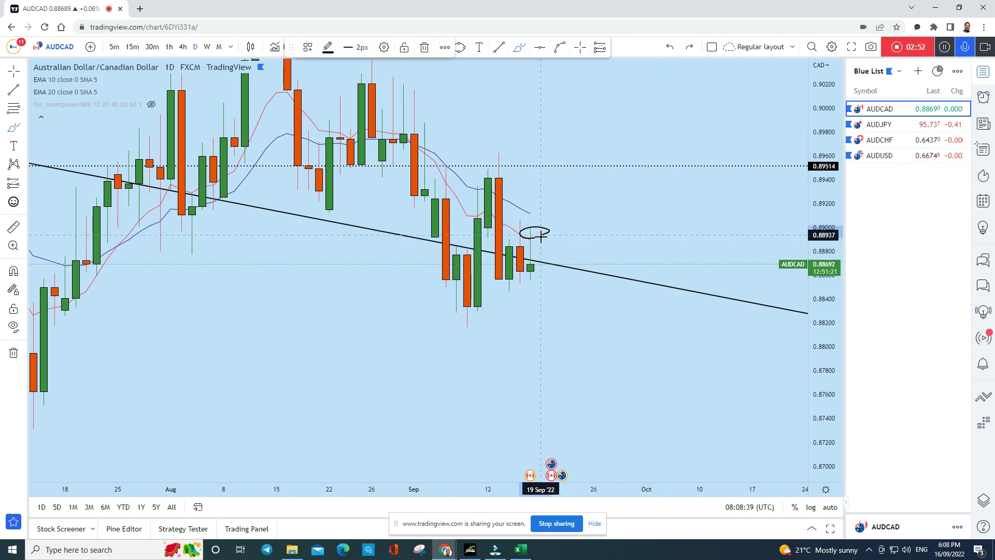
{"action": "left_click", "coordinate": [671, 48]}
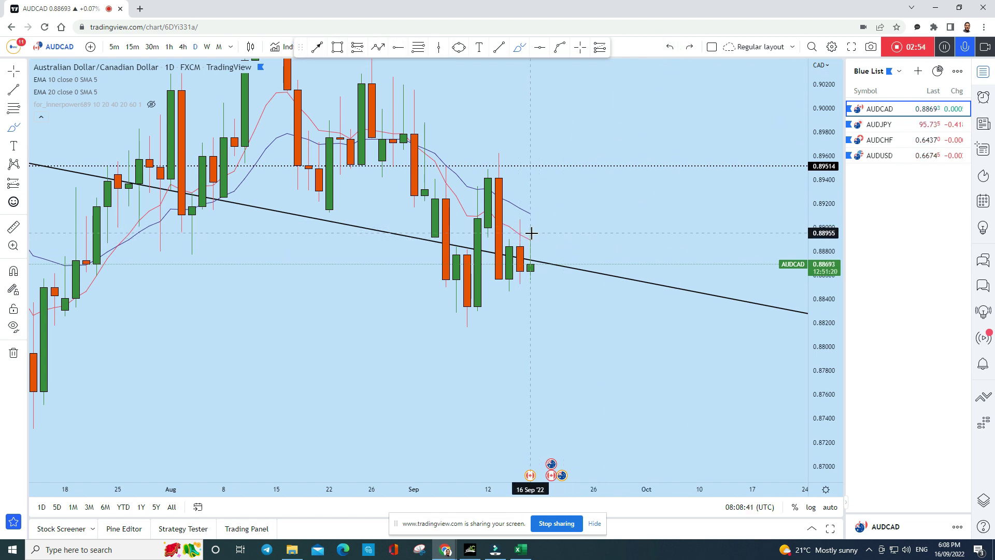
{"action": "left_click_drag", "start_coordinate": [510, 224], "coordinate": [512, 228]}
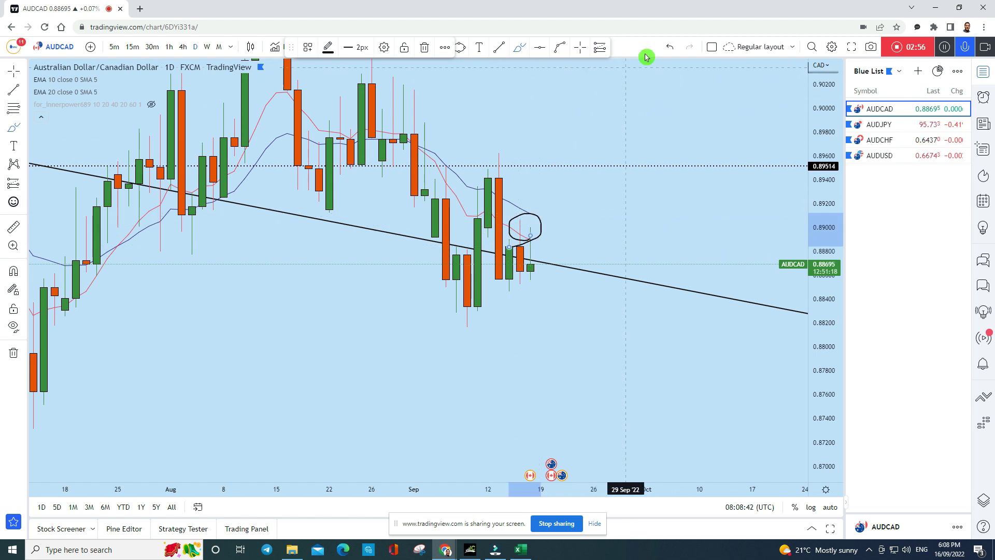
{"action": "left_click", "coordinate": [671, 48]}
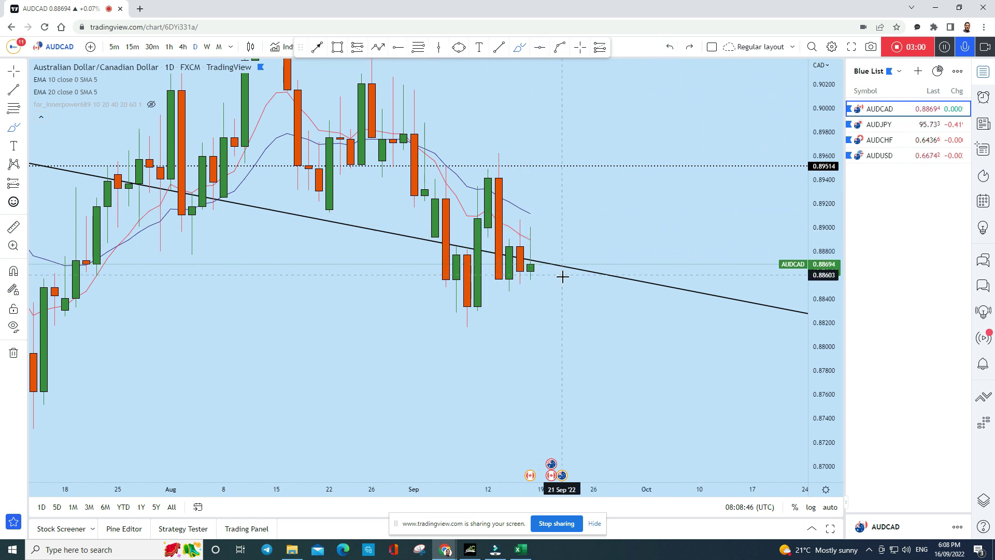
Place a horizontal line at 0.88915, along the body low of the early-September green daily candle.
{"action": "scroll", "coordinate": [562, 276], "scroll_direction": "down", "scroll_amount": 2}
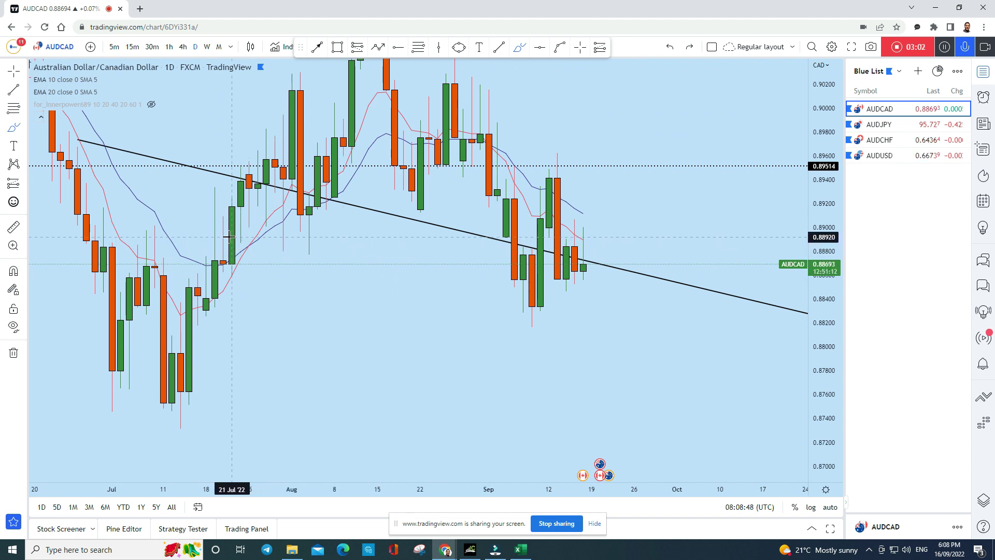
{"action": "left_click", "coordinate": [540, 50]}
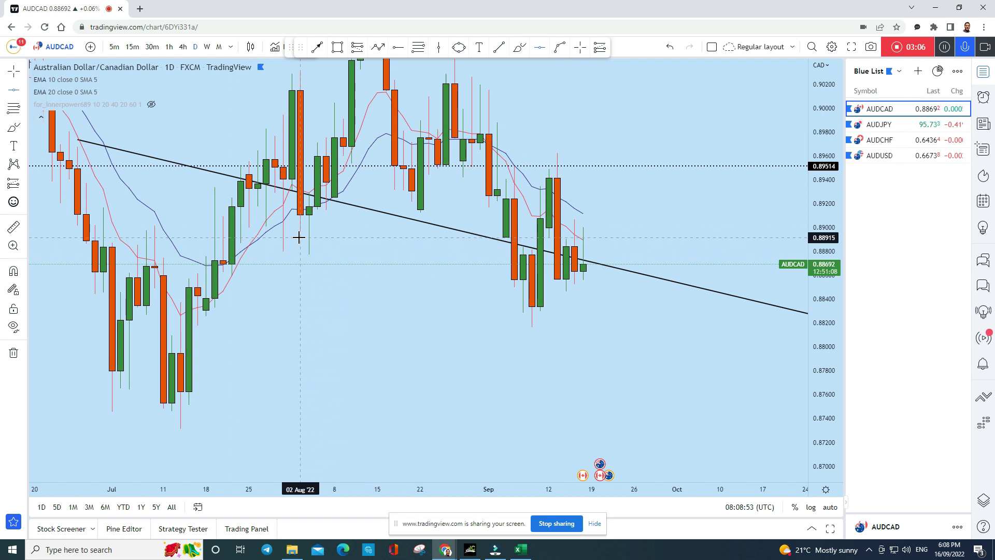
{"action": "left_click", "coordinate": [419, 237]}
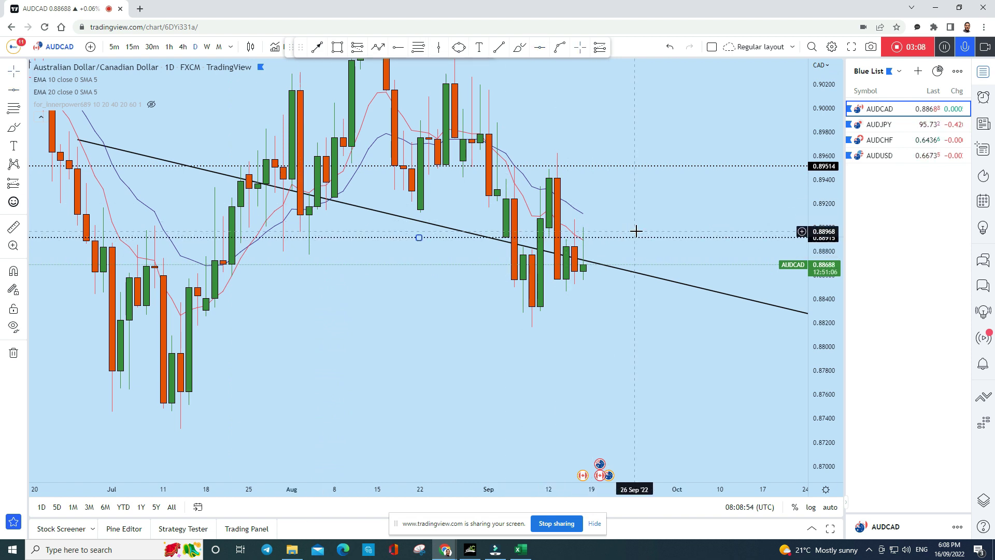
Switch the AUDCAD chart to the 4-hour timeframe and frame the candles from late August to 16 September 2022.
{"action": "left_click", "coordinate": [183, 47]}
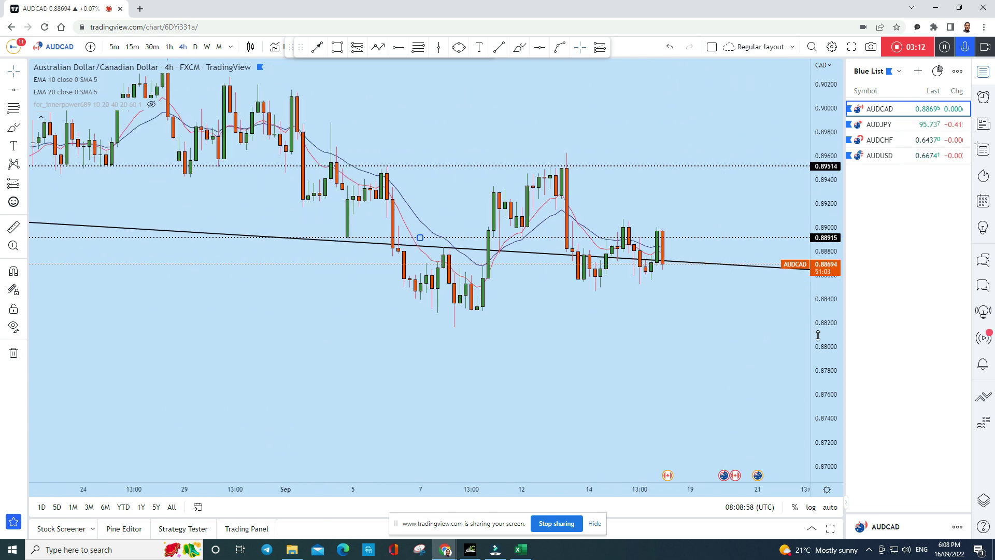
{"action": "left_click_drag", "start_coordinate": [824, 369], "coordinate": [831, 126]}
{"action": "scroll", "coordinate": [726, 162], "scroll_direction": "up", "scroll_amount": 4}
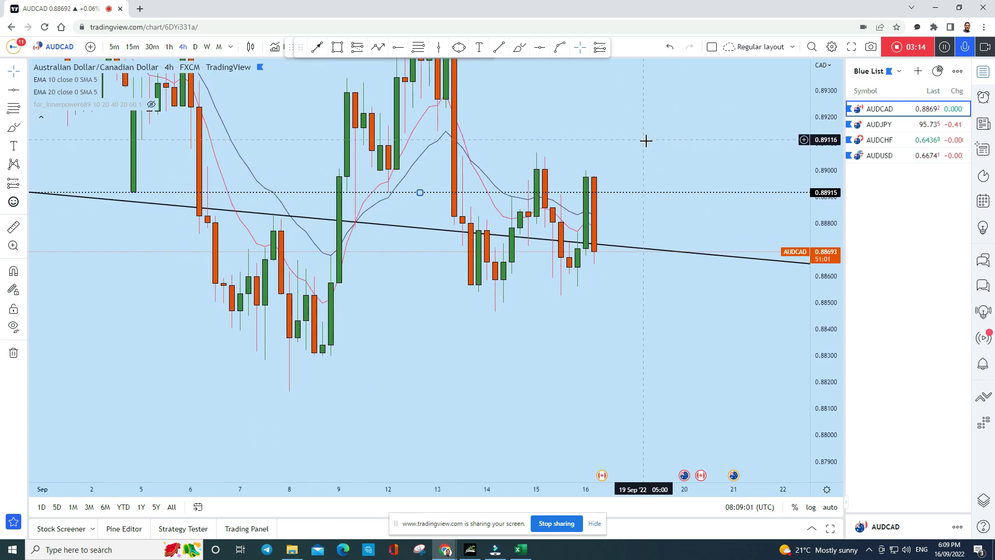
{"action": "scroll", "coordinate": [778, 351], "scroll_direction": "down", "scroll_amount": 3}
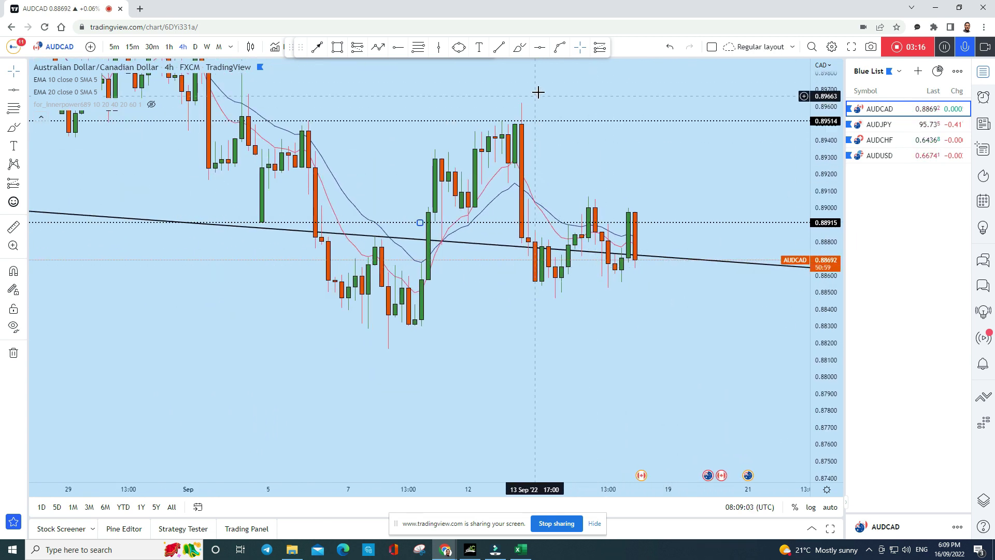
Trace the 4-hour price swings from 9 to 15 September with the brush, and undo the stroke.
{"action": "left_click", "coordinate": [518, 45]}
{"action": "mouse_move", "coordinate": [430, 161]}
{"action": "left_mouse_down"}
{"action": "mouse_move", "coordinate": [471, 225]}
{"action": "mouse_move", "coordinate": [490, 150]}
{"action": "mouse_move", "coordinate": [525, 132]}
{"action": "left_mouse_up"}
{"action": "mouse_move", "coordinate": [525, 191]}
{"action": "left_mouse_down"}
{"action": "mouse_move", "coordinate": [534, 286]}
{"action": "mouse_move", "coordinate": [543, 253]}
{"action": "mouse_move", "coordinate": [585, 220]}
{"action": "left_mouse_up"}
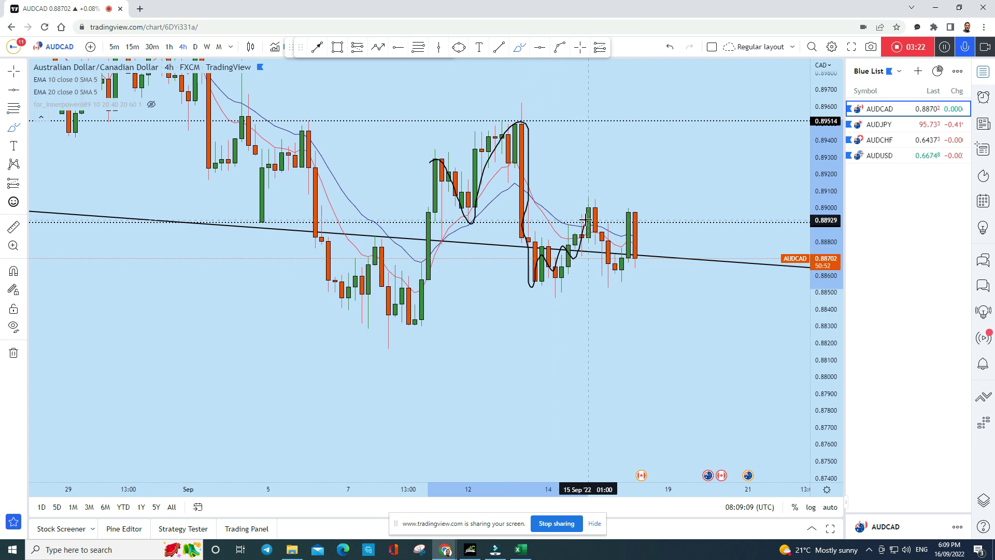
{"action": "left_click", "coordinate": [670, 45]}
Brush a circle around the 12 September low on the 0.88915 line, undoing the extra marks at 5 and 15–16 September.
{"action": "mouse_move", "coordinate": [482, 216]}
{"action": "left_mouse_down"}
{"action": "mouse_move", "coordinate": [463, 219]}
{"action": "mouse_move", "coordinate": [470, 223]}
{"action": "left_mouse_up"}
{"action": "left_click_drag", "start_coordinate": [261, 231], "coordinate": [258, 229]}
{"action": "mouse_move", "coordinate": [585, 214]}
{"action": "left_mouse_down"}
{"action": "mouse_move", "coordinate": [589, 199]}
{"action": "mouse_move", "coordinate": [573, 203]}
{"action": "mouse_move", "coordinate": [615, 280]}
{"action": "left_mouse_up"}
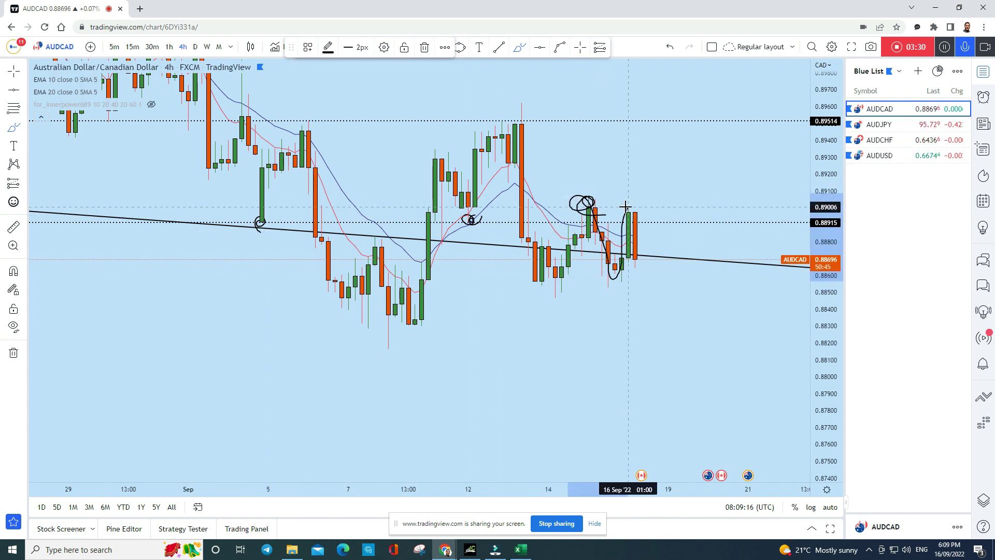
{"action": "left_click", "coordinate": [668, 48]}
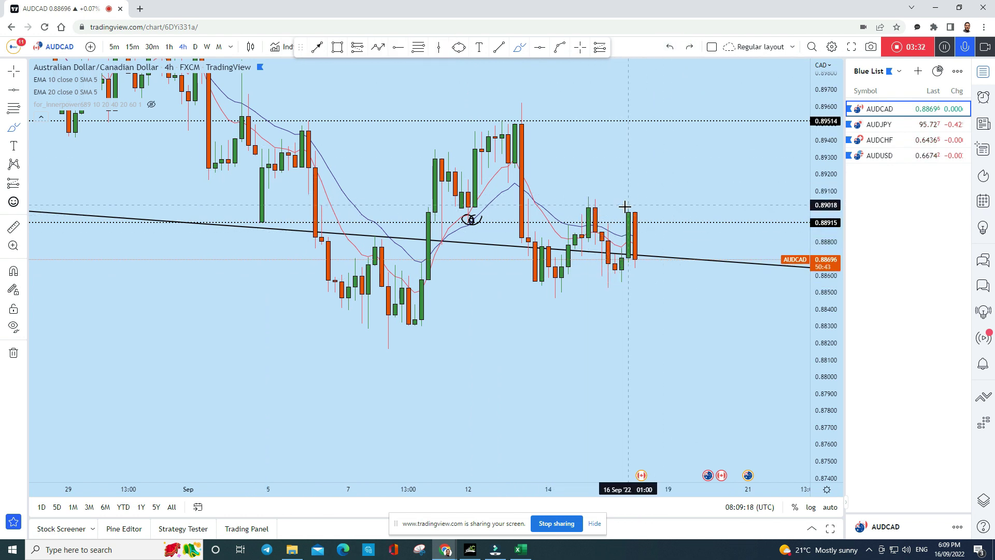
Brush arcs over the 15 and 16 September highs and an outline around the latest 4-hour candle, and undo them.
{"action": "left_click_drag", "start_coordinate": [622, 209], "coordinate": [635, 202]}
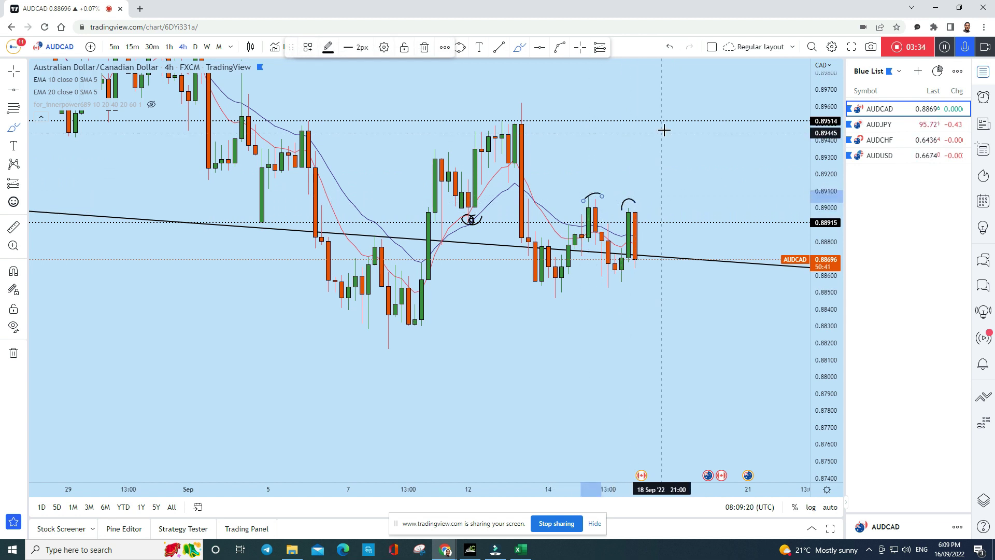
{"action": "left_click", "coordinate": [672, 48]}
{"action": "left_click_drag", "start_coordinate": [643, 205], "coordinate": [645, 271]}
{"action": "left_click_drag", "start_coordinate": [644, 203], "coordinate": [645, 205]}
{"action": "scroll", "coordinate": [710, 224], "scroll_direction": "up", "scroll_amount": 2}
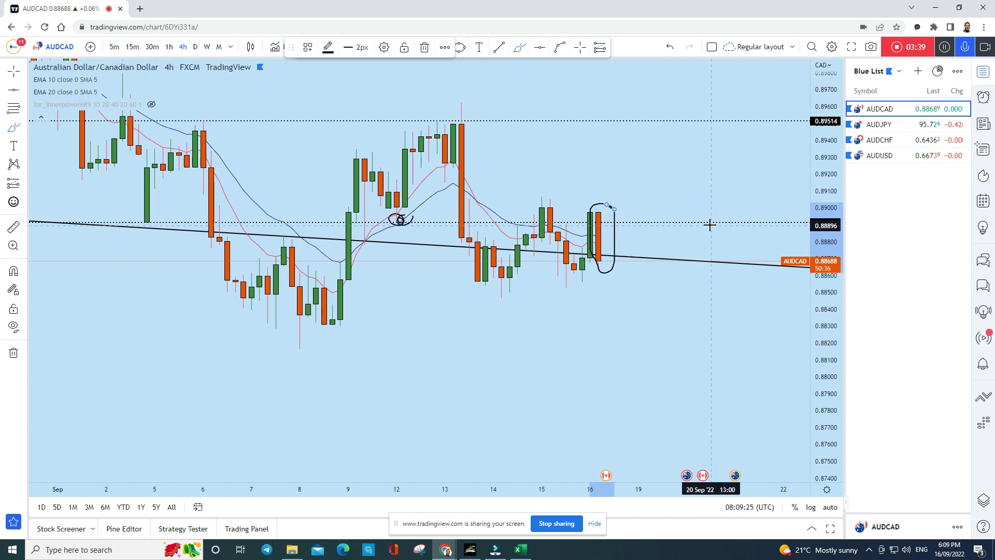
{"action": "left_click", "coordinate": [669, 47]}
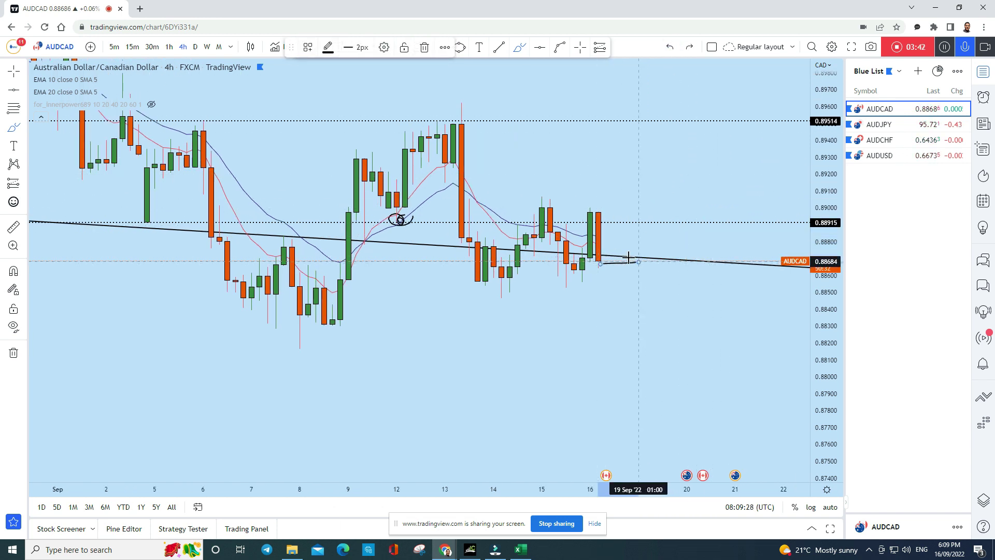
Brush a projected drop from the latest 4-hour candle to about 0.879, and undo it.
{"action": "mouse_move", "coordinate": [602, 266]}
{"action": "left_mouse_down"}
{"action": "mouse_move", "coordinate": [617, 328]}
{"action": "mouse_move", "coordinate": [611, 392]}
{"action": "left_mouse_up"}
{"action": "left_click", "coordinate": [669, 48]}
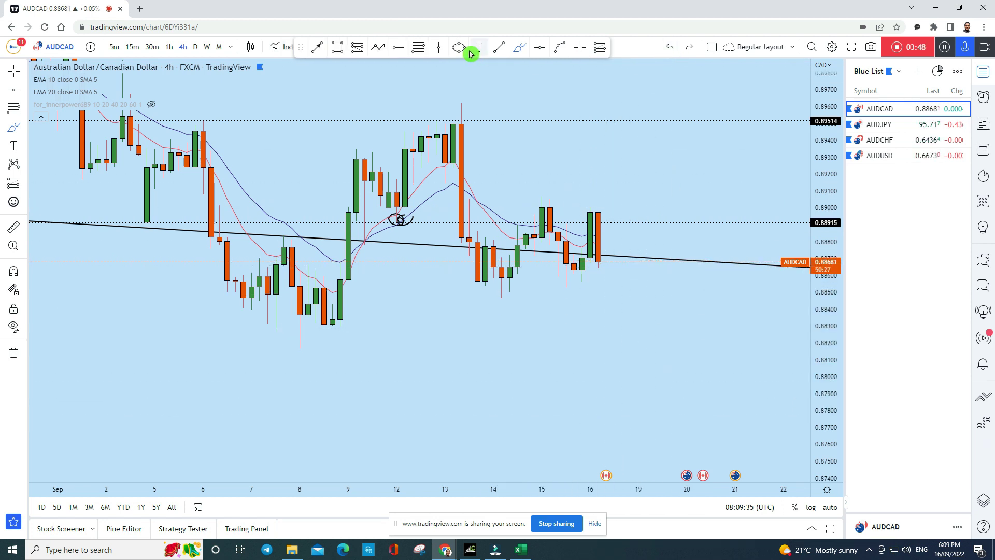
Draw an ellipse over the latest 4-hour candle, from about 0.8875 to 0.8898, and start an arrow near it.
{"action": "left_click_drag", "start_coordinate": [592, 211], "coordinate": [621, 251]}
{"action": "left_click_drag", "start_coordinate": [642, 175], "coordinate": [590, 150]}
{"action": "left_click", "coordinate": [321, 49]}
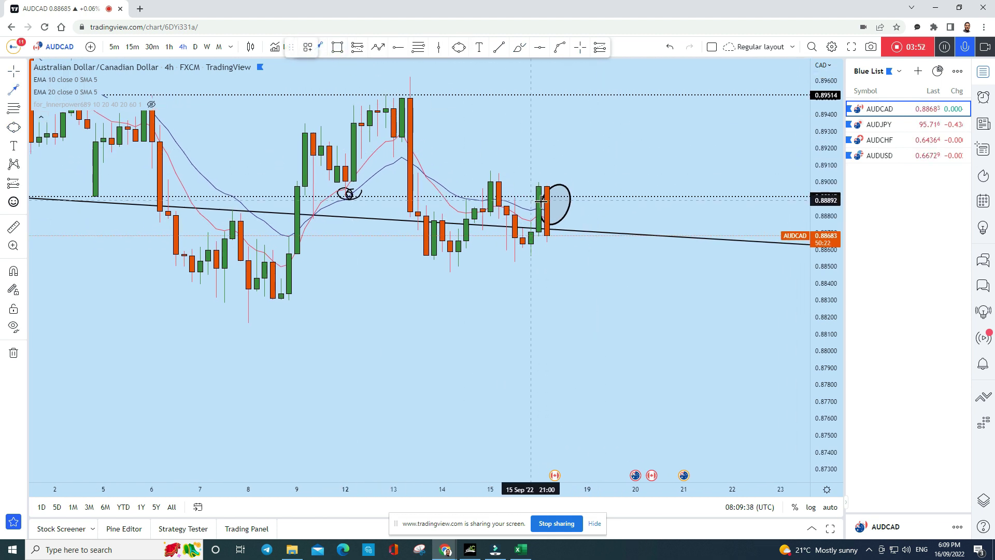
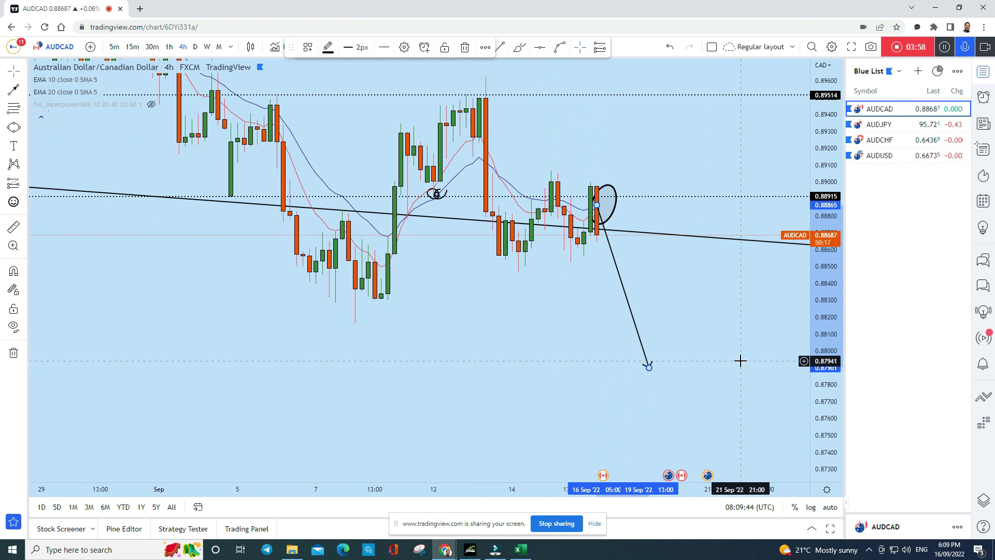
Switch the chart to AUDJPY and set it to the monthly timeframe.
{"action": "key", "text": "Down"}
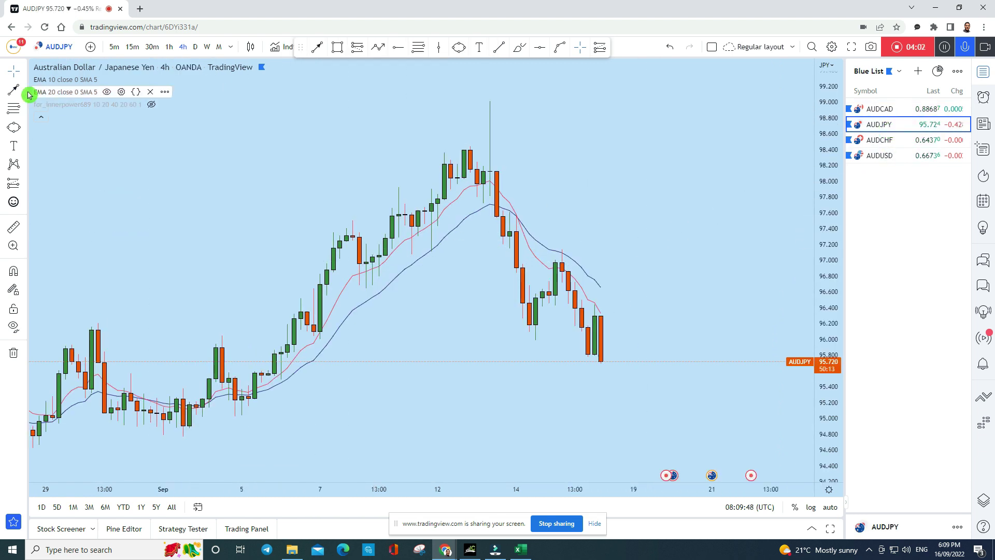
{"action": "left_click", "coordinate": [14, 74]}
{"action": "scroll", "coordinate": [551, 166], "scroll_direction": "down", "scroll_amount": 3}
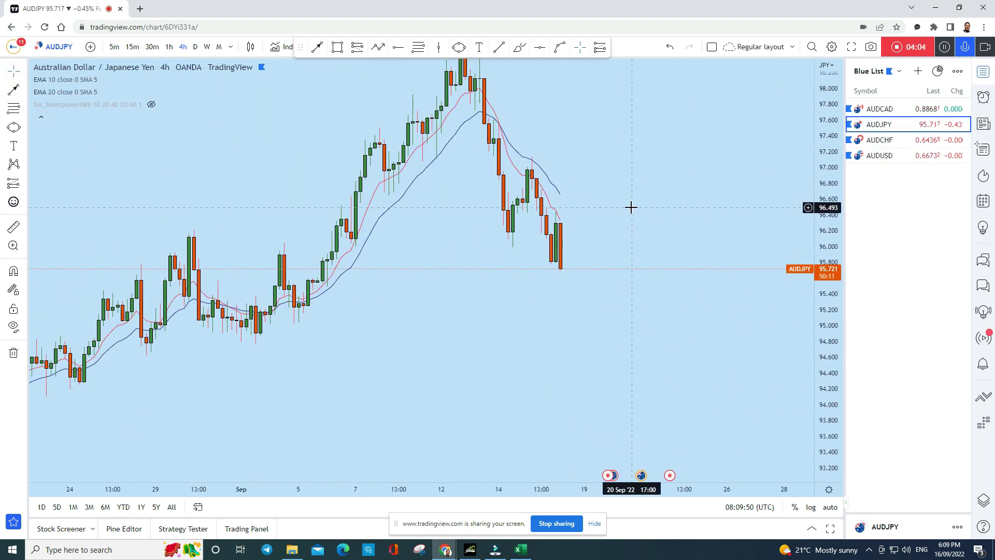
{"action": "left_click_drag", "start_coordinate": [636, 208], "coordinate": [655, 216]}
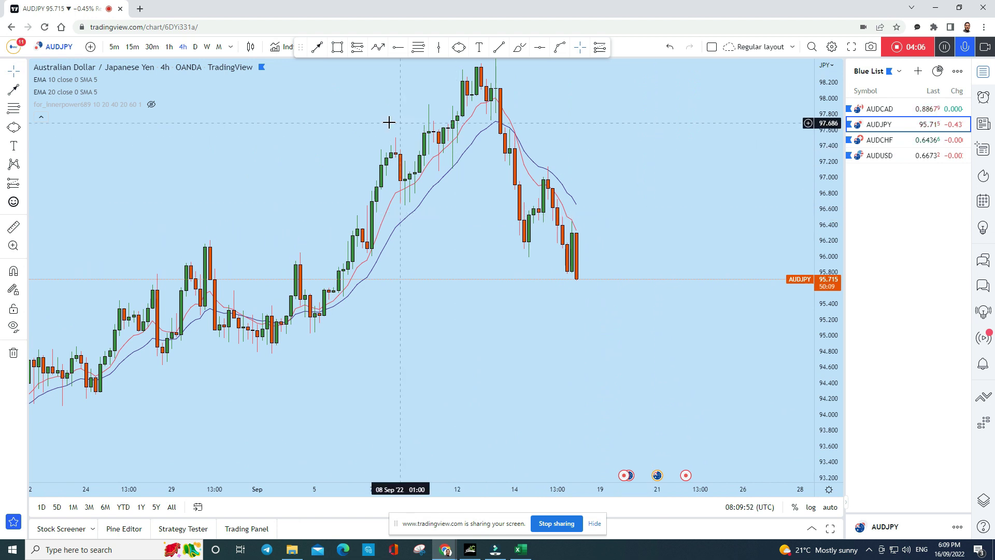
{"action": "left_click", "coordinate": [219, 47]}
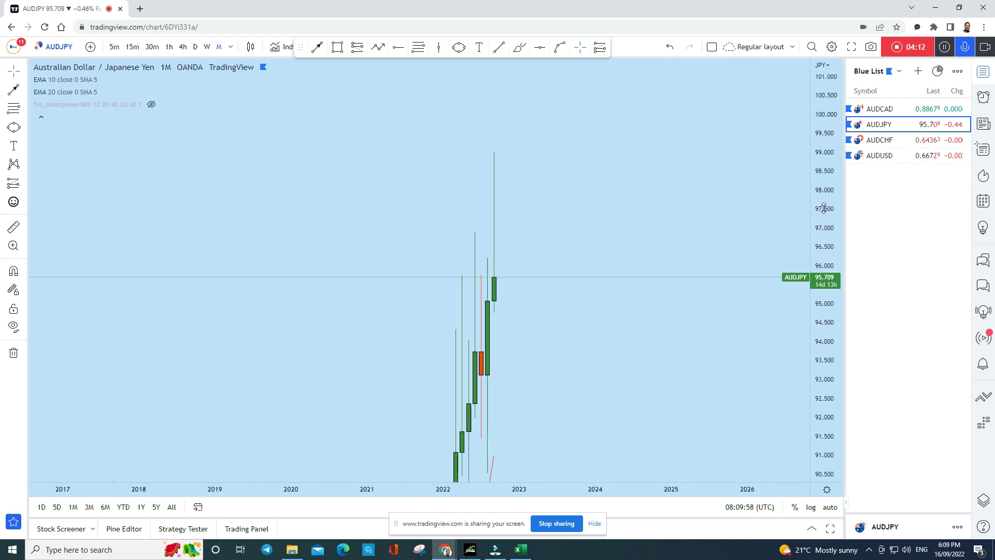
Brush a projected drop from the latest monthly candle's upper wick to about 92, add a short stroke at the wick, and undo both.
{"action": "left_click_drag", "start_coordinate": [826, 207], "coordinate": [780, 347]}
{"action": "left_click", "coordinate": [523, 49]}
{"action": "mouse_move", "coordinate": [509, 204]}
{"action": "left_mouse_down"}
{"action": "mouse_move", "coordinate": [499, 249]}
{"action": "mouse_move", "coordinate": [502, 175]}
{"action": "mouse_move", "coordinate": [507, 225]}
{"action": "mouse_move", "coordinate": [493, 207]}
{"action": "mouse_move", "coordinate": [498, 340]}
{"action": "mouse_move", "coordinate": [519, 362]}
{"action": "left_mouse_up"}
{"action": "left_click", "coordinate": [673, 48]}
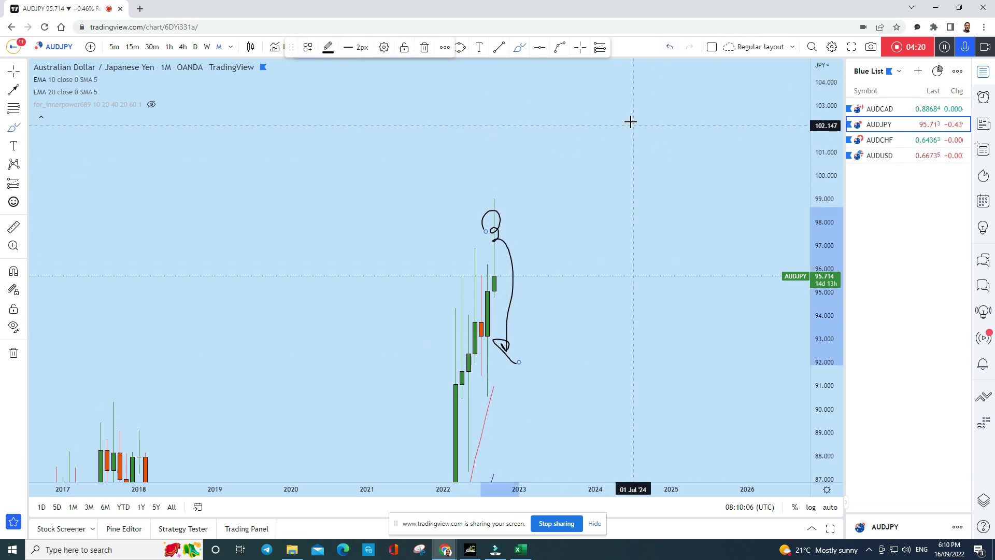
{"action": "left_click", "coordinate": [669, 53]}
{"action": "mouse_move", "coordinate": [494, 236]}
{"action": "left_mouse_down"}
{"action": "mouse_move", "coordinate": [515, 229]}
{"action": "mouse_move", "coordinate": [480, 235]}
{"action": "mouse_move", "coordinate": [512, 231]}
{"action": "left_mouse_up"}
{"action": "left_click", "coordinate": [669, 49]}
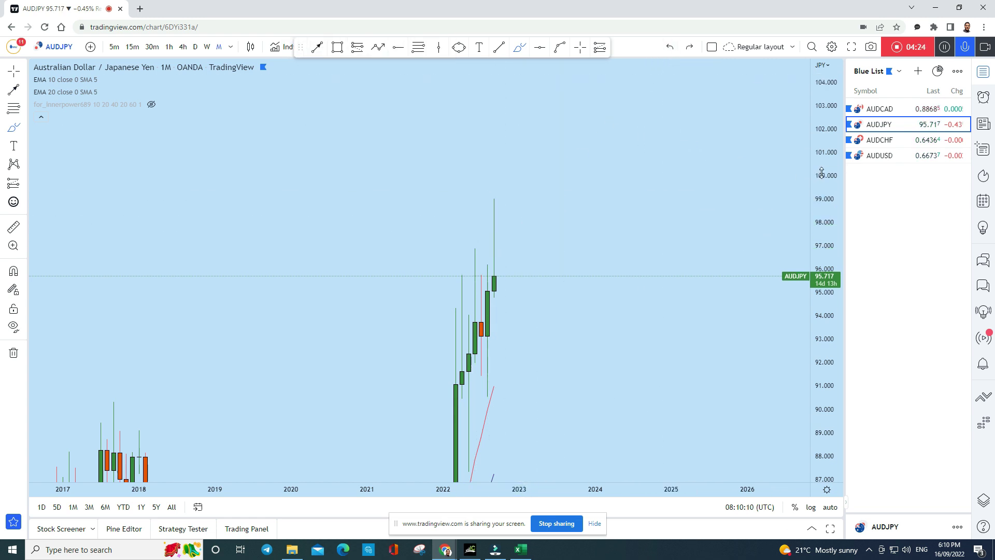
Brush a circle around the latest monthly high near 99 and a drop from the candle to about 92, and undo them.
{"action": "left_click_drag", "start_coordinate": [821, 172], "coordinate": [820, 293]}
{"action": "mouse_move", "coordinate": [524, 232]}
{"action": "left_mouse_down"}
{"action": "mouse_move", "coordinate": [484, 243]}
{"action": "mouse_move", "coordinate": [507, 246]}
{"action": "left_mouse_up"}
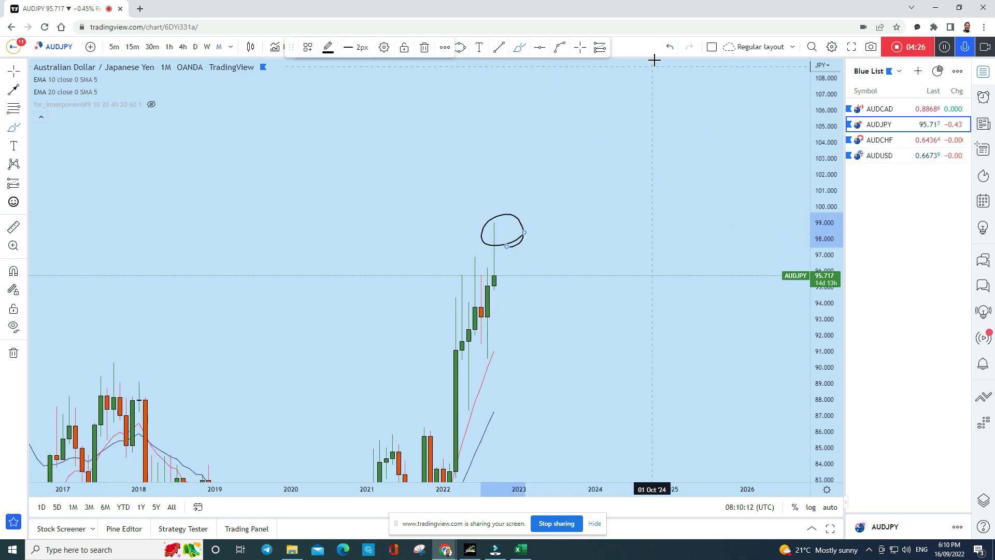
{"action": "left_click", "coordinate": [668, 52]}
{"action": "left_click", "coordinate": [507, 271]}
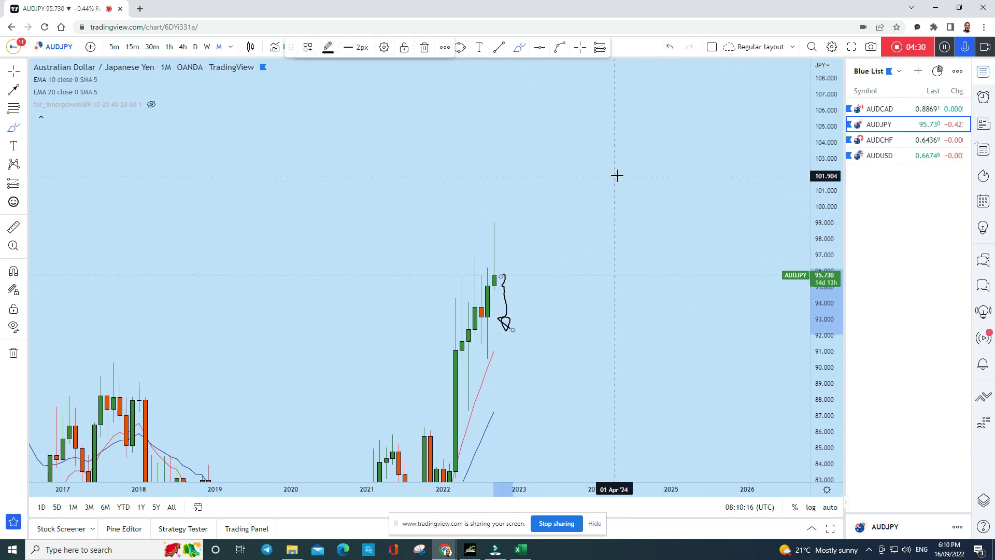
{"action": "left_click", "coordinate": [669, 46]}
Set AUDJPY to the weekly timeframe and place a horizontal line at about 95.09 on the earlier candle tops.
{"action": "left_click", "coordinate": [207, 47]}
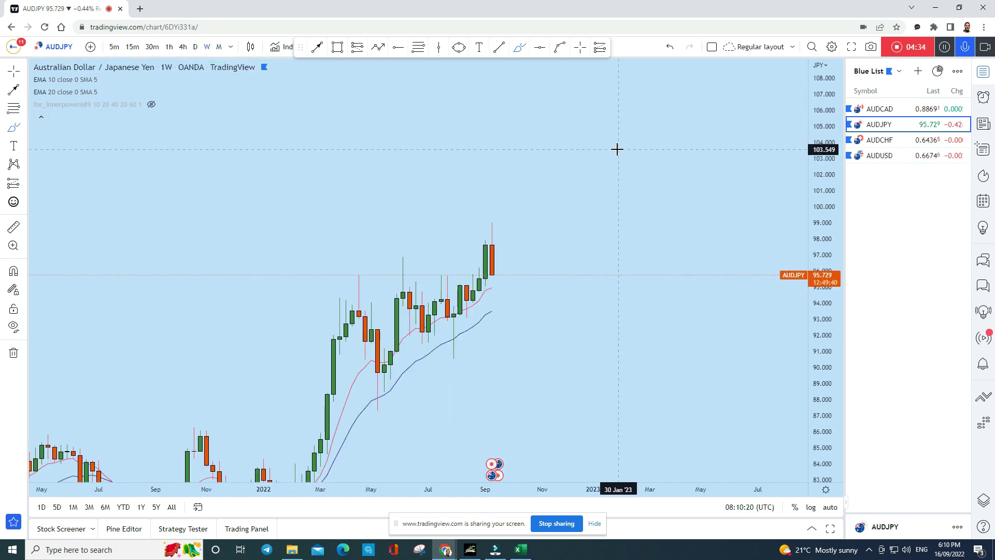
{"action": "left_click", "coordinate": [14, 71]}
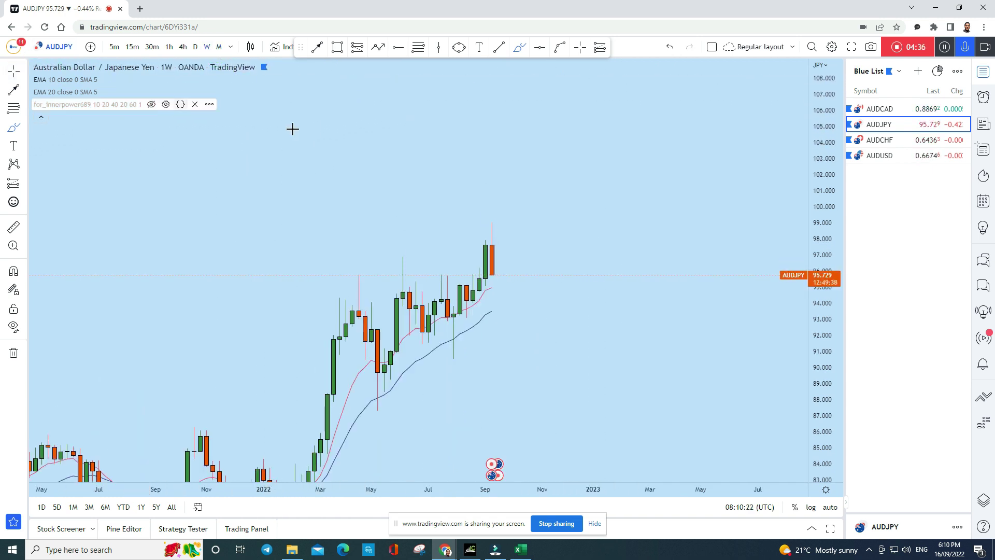
{"action": "left_click_drag", "start_coordinate": [581, 168], "coordinate": [566, 135]}
{"action": "left_click_drag", "start_coordinate": [828, 348], "coordinate": [584, 216]}
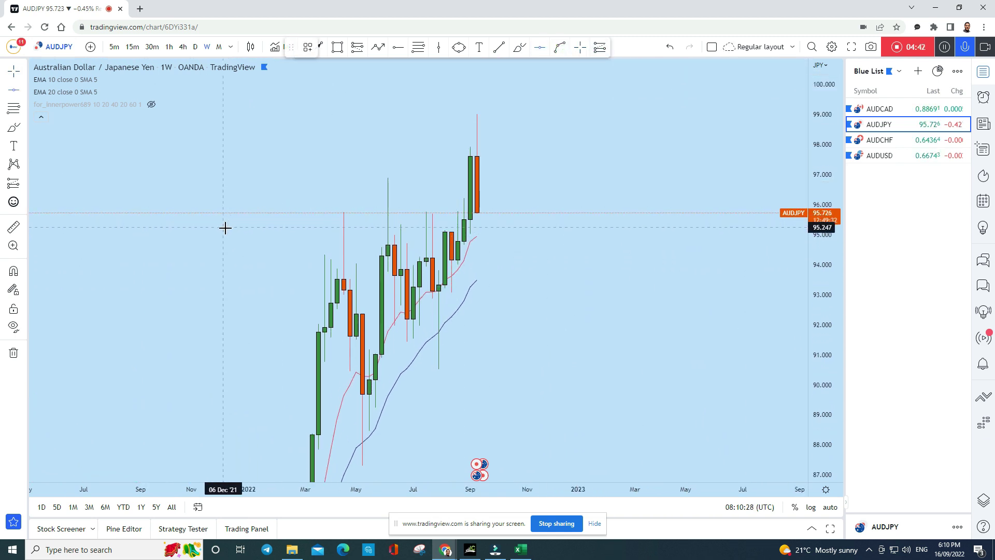
{"action": "left_click", "coordinate": [419, 231]}
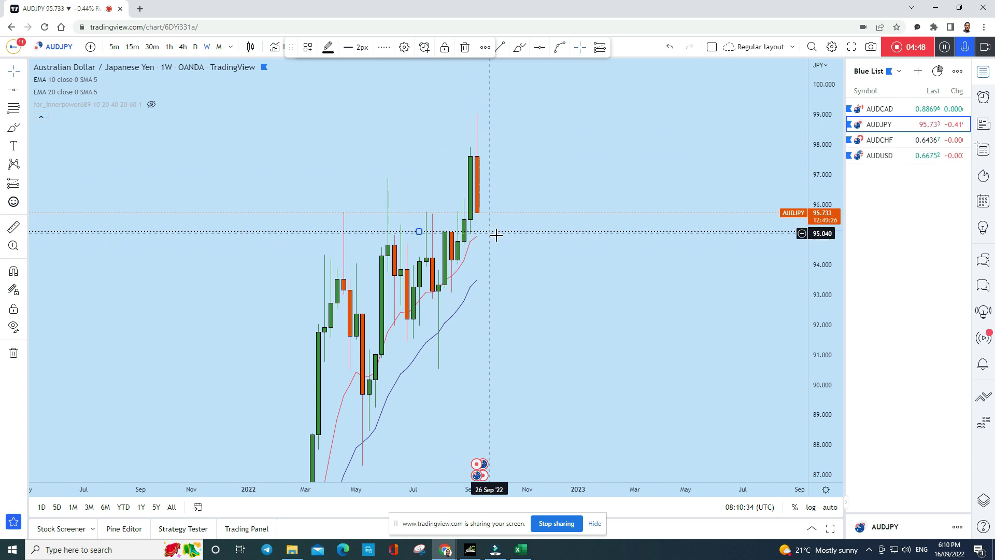
{"action": "left_click_drag", "start_coordinate": [546, 232], "coordinate": [553, 232]}
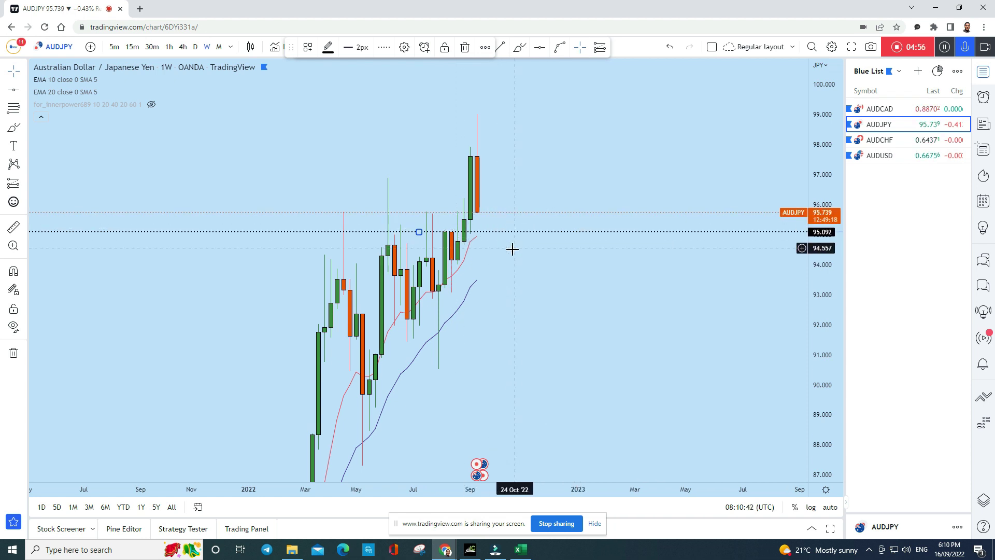
Set AUDJPY to the daily timeframe and fine-tune the horizontal line to 95.065.
{"action": "left_click", "coordinate": [196, 47]}
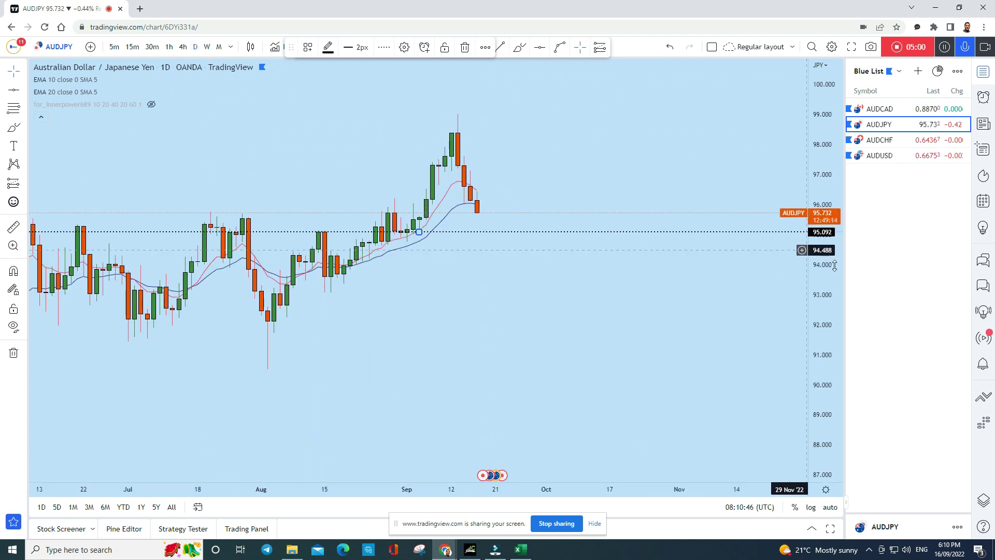
{"action": "left_click_drag", "start_coordinate": [821, 299], "coordinate": [539, 138]}
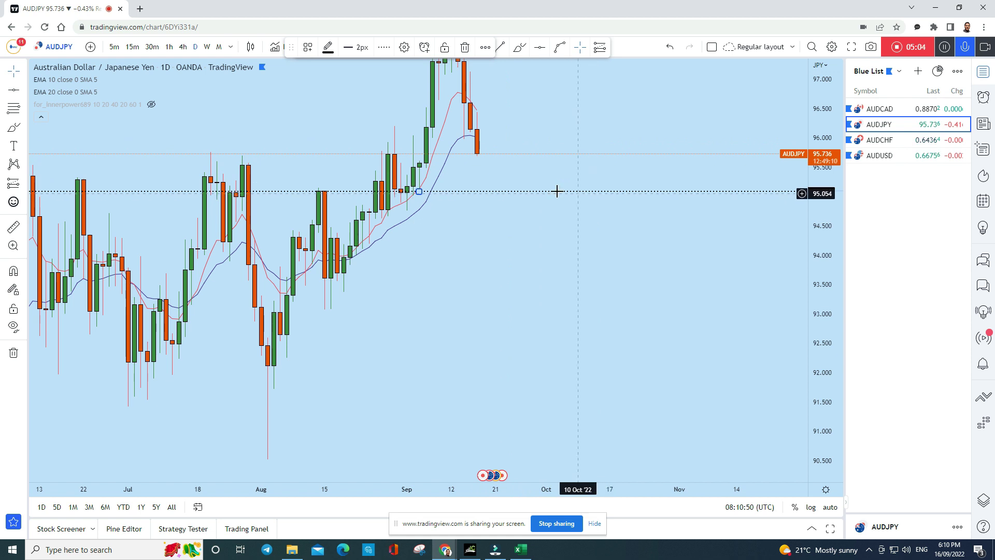
{"action": "left_click_drag", "start_coordinate": [823, 236], "coordinate": [693, 296]}
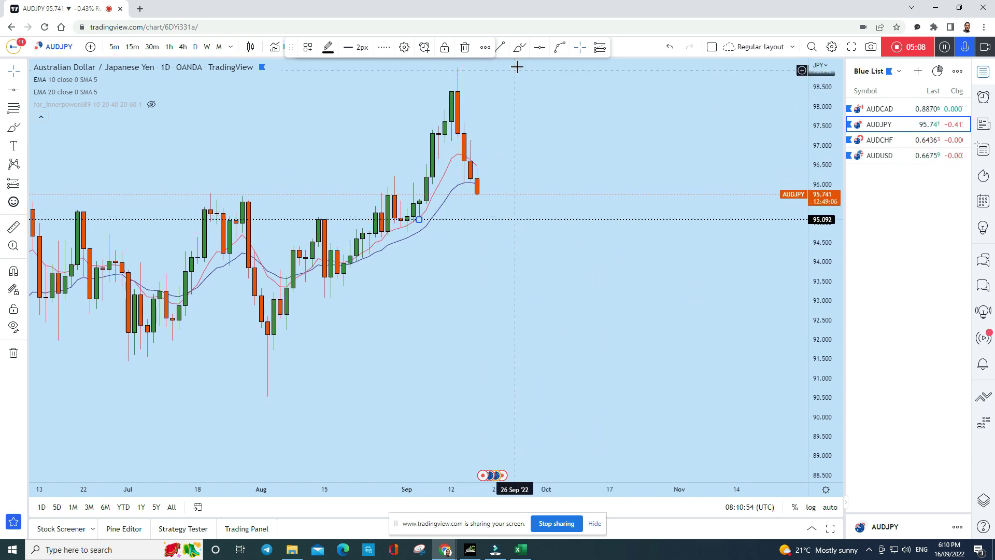
{"action": "left_click", "coordinate": [483, 220]}
Brush a mark beside the latest daily candles, and undo it.
{"action": "left_click", "coordinate": [515, 48]}
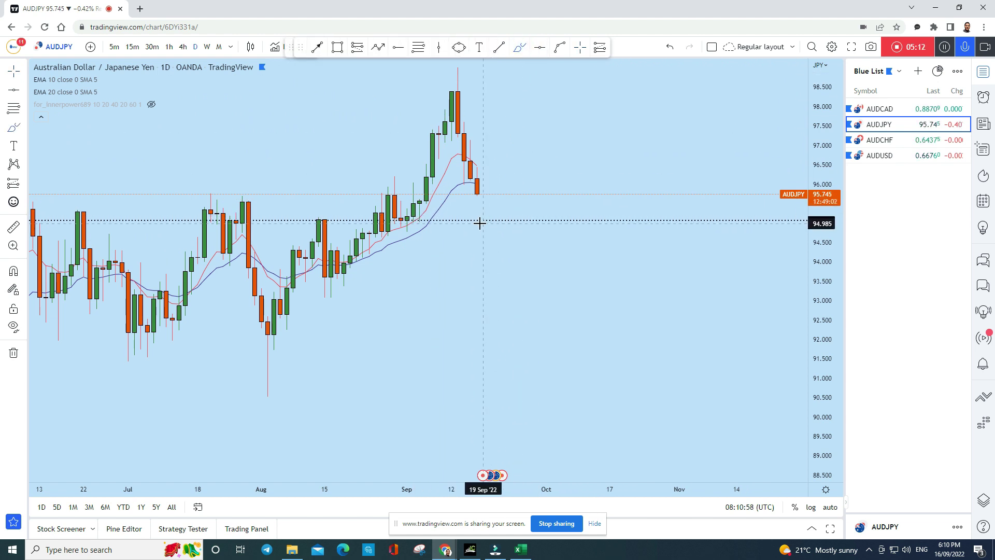
{"action": "mouse_move", "coordinate": [501, 205]}
{"action": "left_mouse_down"}
{"action": "mouse_move", "coordinate": [533, 171]}
{"action": "mouse_move", "coordinate": [551, 114]}
{"action": "mouse_move", "coordinate": [526, 105]}
{"action": "left_mouse_up"}
{"action": "left_click", "coordinate": [673, 49]}
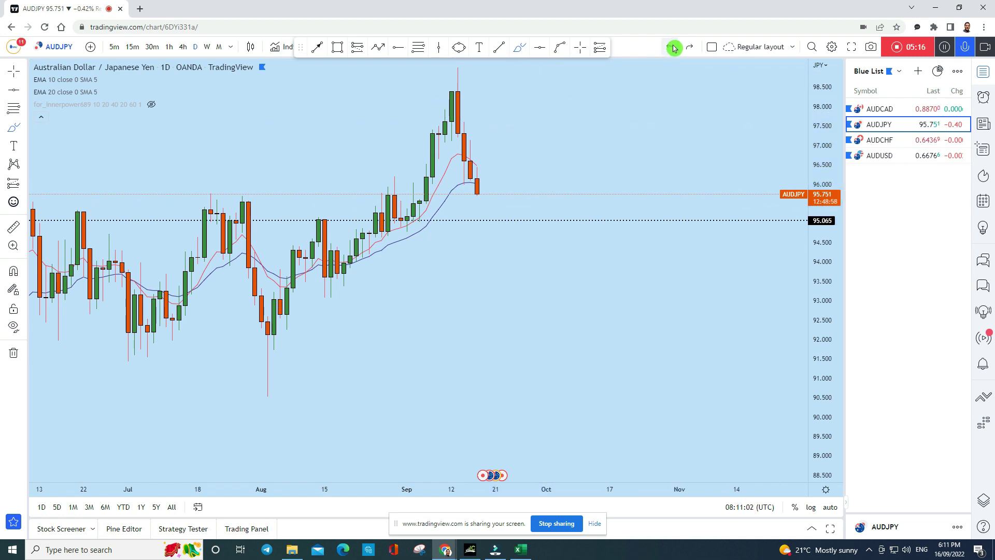
Set AUDJPY to the 4-hour timeframe.
{"action": "left_click", "coordinate": [183, 47]}
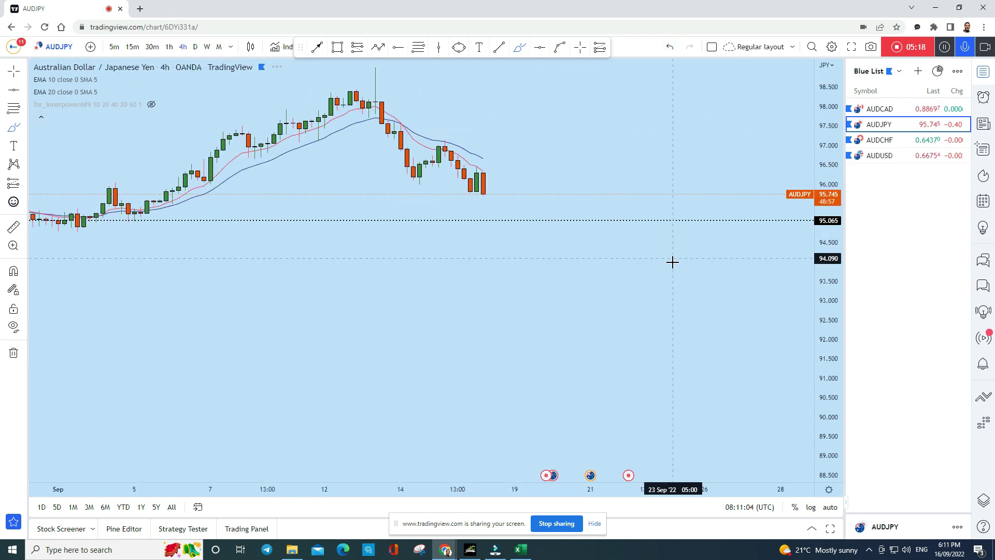
{"action": "left_click_drag", "start_coordinate": [491, 314], "coordinate": [495, 378]}
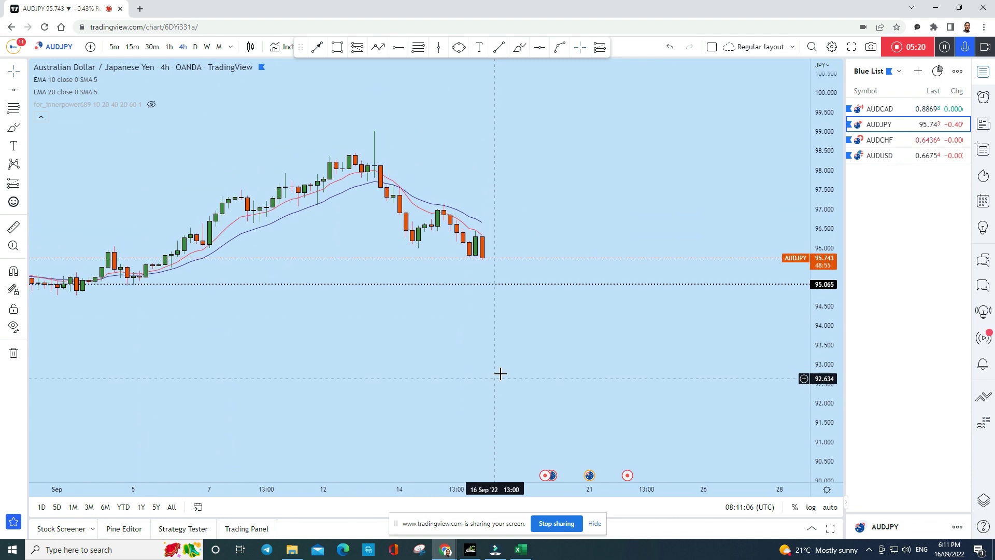
{"action": "left_click_drag", "start_coordinate": [822, 393], "coordinate": [811, 244]}
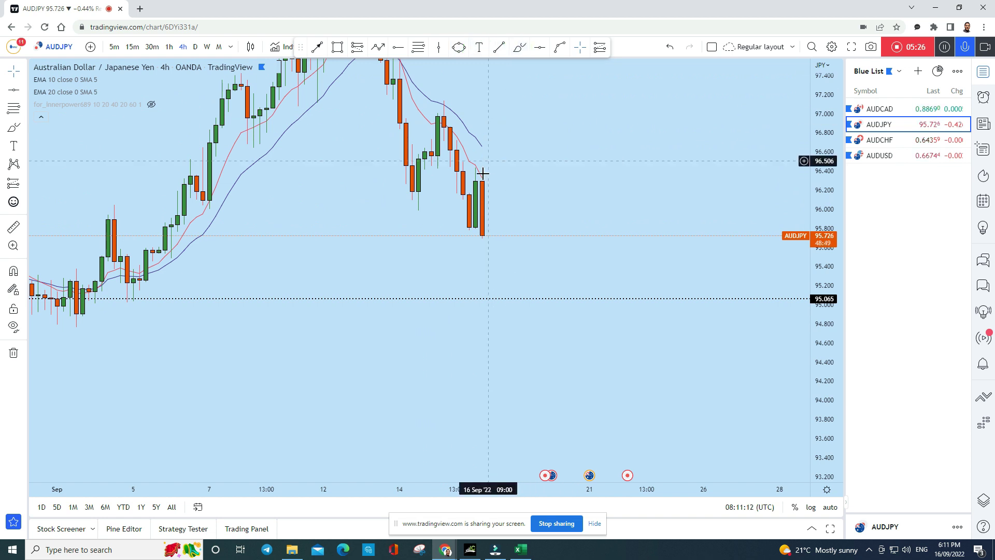
Brush a stroke down the latest 4-hour candle, from about 96.5 to 95.5, and undo it.
{"action": "left_click", "coordinate": [527, 45]}
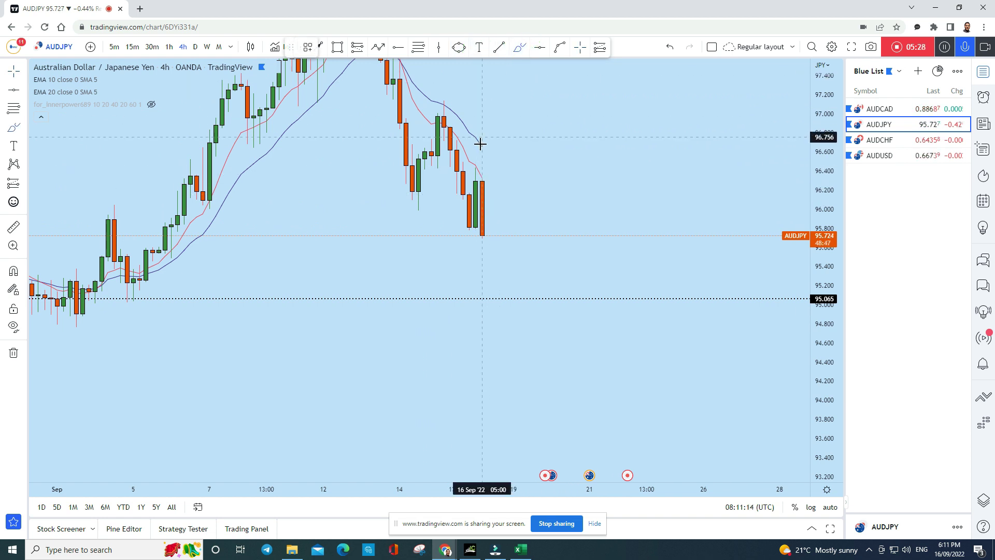
{"action": "left_click_drag", "start_coordinate": [483, 163], "coordinate": [486, 253]}
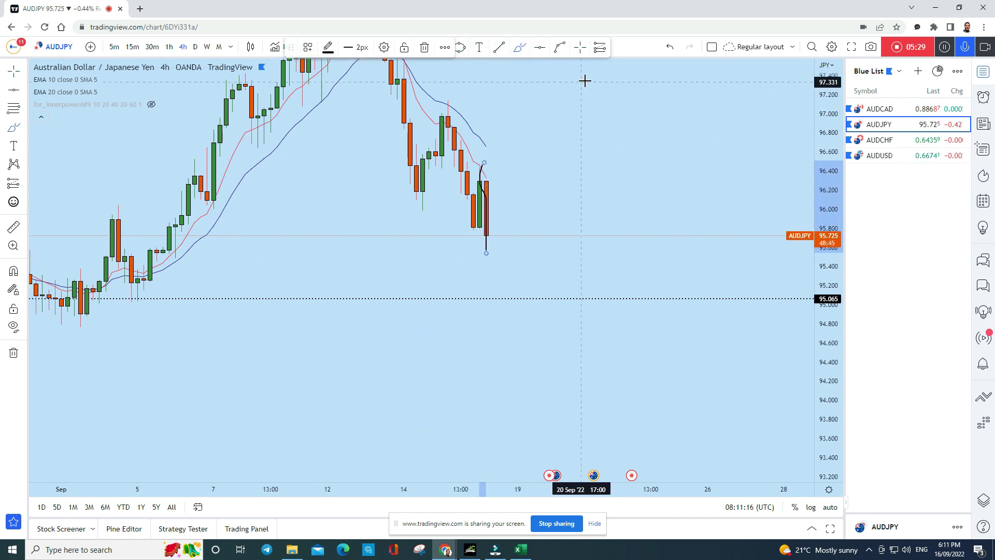
{"action": "left_click", "coordinate": [667, 48]}
Brush over the 15–16 September swing and a projected pullback and drop to the 95.065 line, and undo both.
{"action": "mouse_move", "coordinate": [432, 105]}
{"action": "left_mouse_down"}
{"action": "mouse_move", "coordinate": [455, 135]}
{"action": "mouse_move", "coordinate": [468, 226]}
{"action": "mouse_move", "coordinate": [478, 160]}
{"action": "left_mouse_up"}
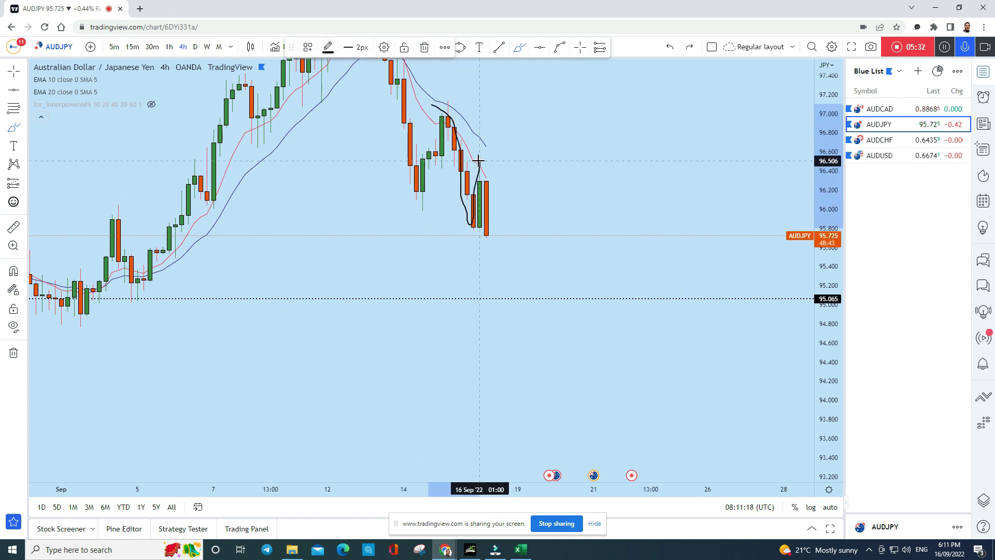
{"action": "left_click", "coordinate": [669, 46]}
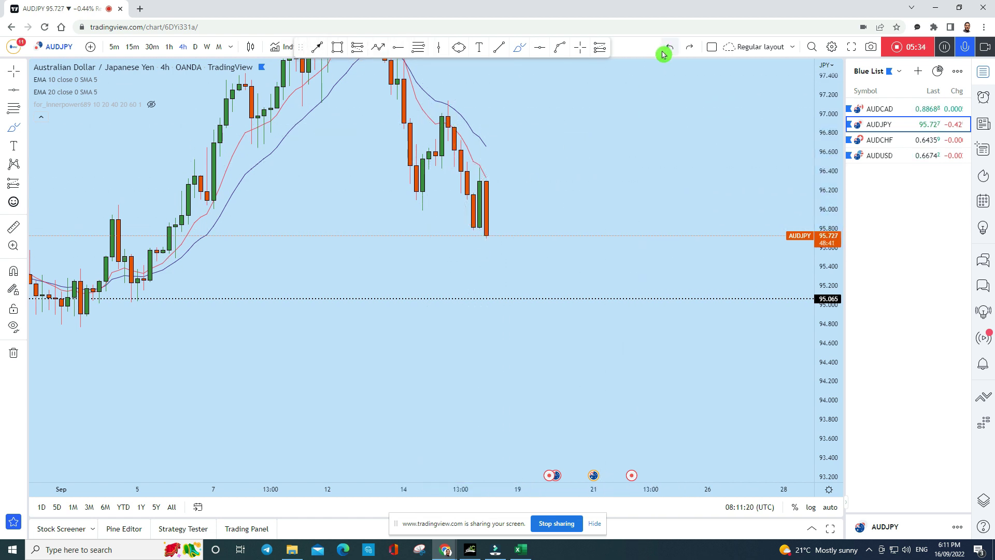
{"action": "mouse_move", "coordinate": [486, 237]}
{"action": "left_mouse_down"}
{"action": "mouse_move", "coordinate": [499, 207]}
{"action": "mouse_move", "coordinate": [534, 306]}
{"action": "left_mouse_up"}
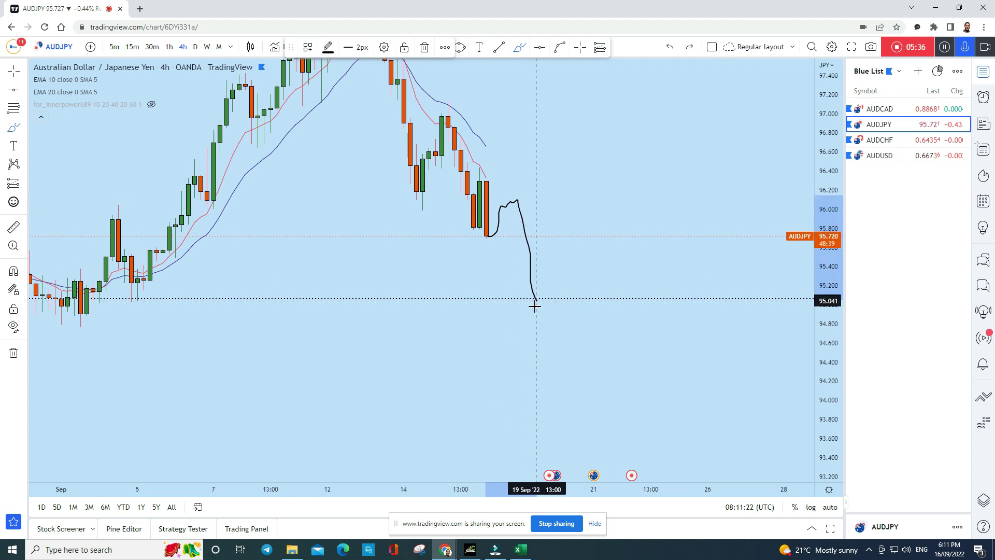
{"action": "left_click", "coordinate": [670, 47]}
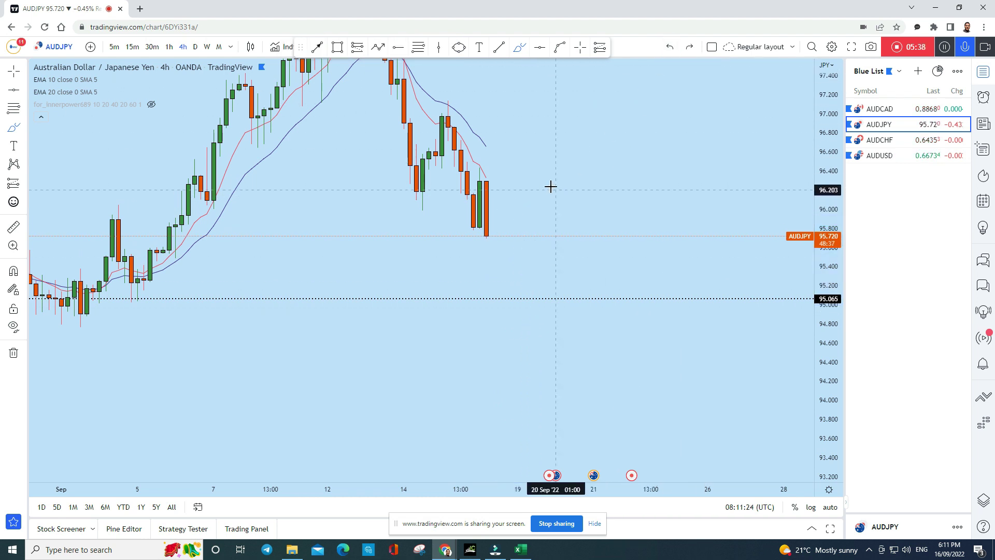
Draw a circular ellipse over the latest 4-hour candle, from about 96.0 to 96.2.
{"action": "left_click", "coordinate": [459, 47]}
{"action": "left_click", "coordinate": [486, 208]}
{"action": "left_click", "coordinate": [499, 190]}
{"action": "left_click", "coordinate": [505, 199]}
{"action": "left_click_drag", "start_coordinate": [580, 173], "coordinate": [550, 160]}
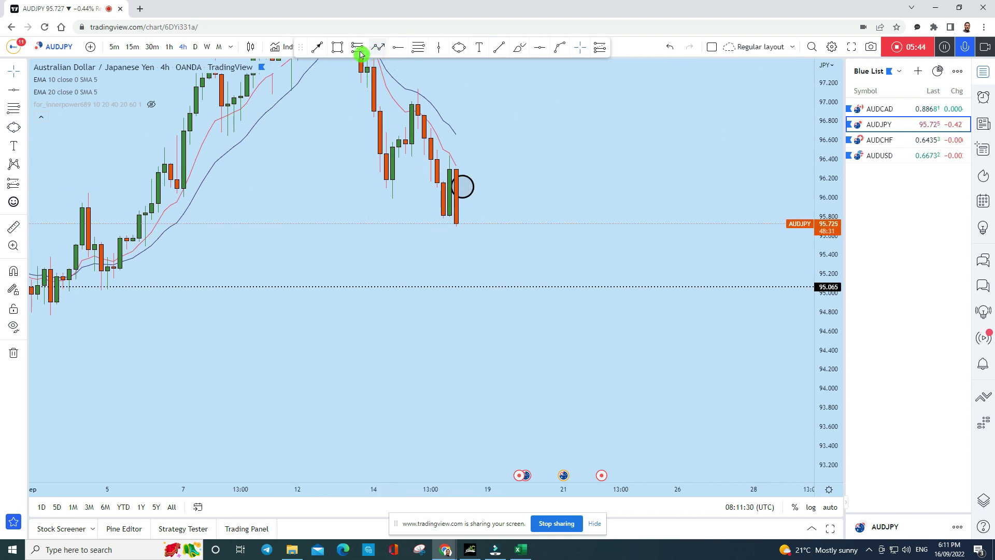
Draw an arrow from the circle at about 96.13 down to the horizontal line, ending at about 95.09.
{"action": "left_click", "coordinate": [320, 51]}
{"action": "left_click", "coordinate": [462, 186]}
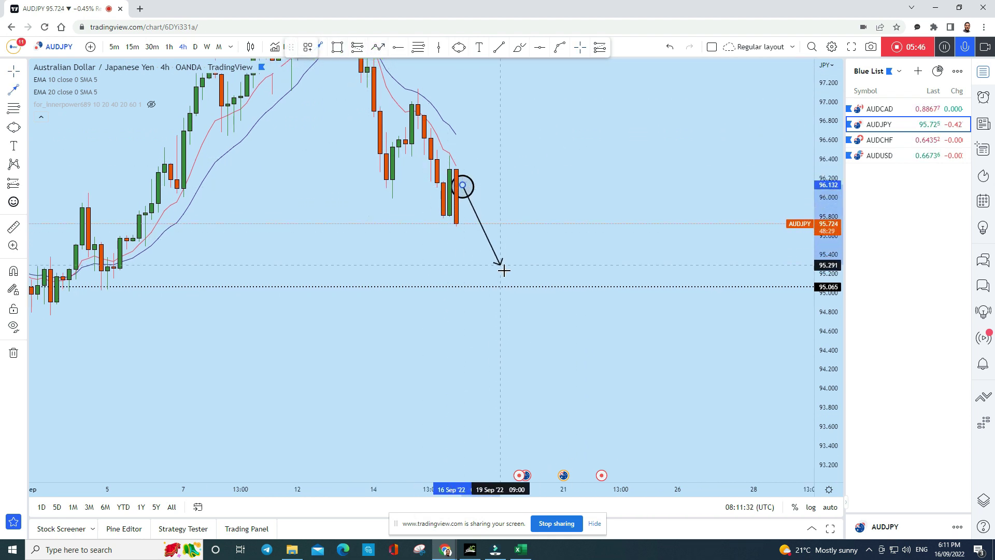
{"action": "left_click", "coordinate": [507, 288]}
{"action": "scroll", "coordinate": [722, 318], "scroll_direction": "down", "scroll_amount": 3}
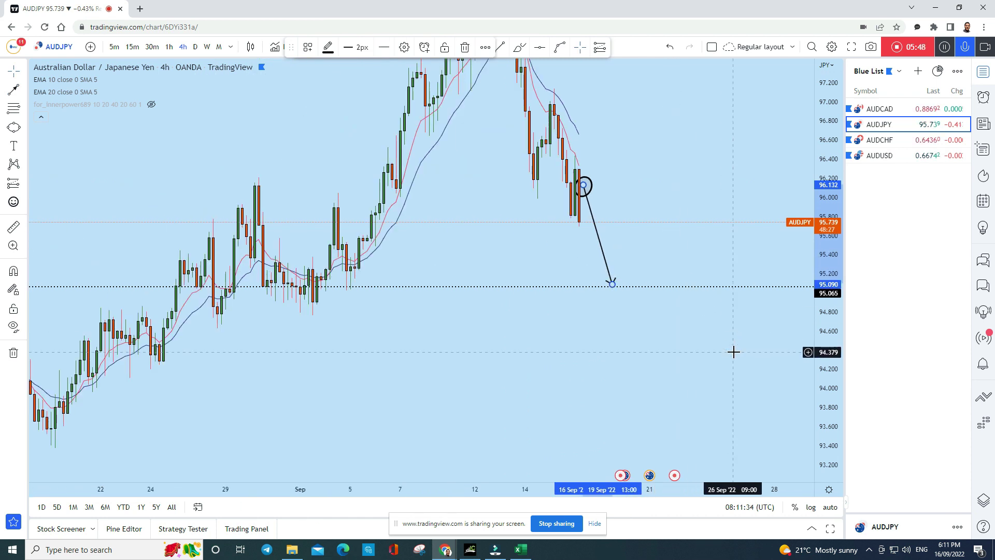
Switch the chart to AUDCHF, view its latest 4-hour candles, and set it to the monthly timeframe.
{"action": "scroll", "coordinate": [734, 352], "scroll_direction": "up", "scroll_amount": 2}
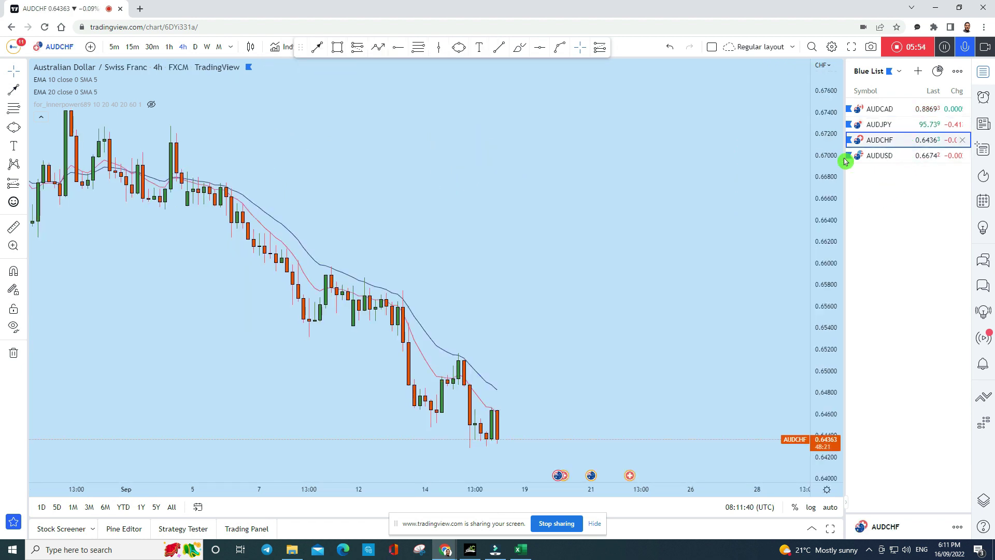
{"action": "left_click_drag", "start_coordinate": [578, 310], "coordinate": [550, 172]}
{"action": "scroll", "coordinate": [550, 171], "scroll_direction": "down", "scroll_amount": 2}
{"action": "left_click_drag", "start_coordinate": [625, 245], "coordinate": [606, 238]}
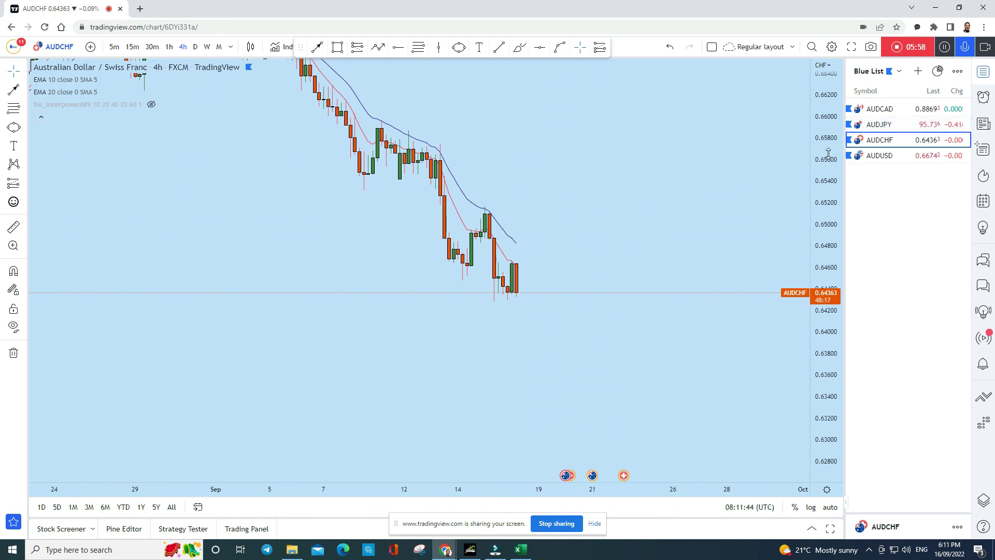
{"action": "scroll", "coordinate": [682, 246], "scroll_direction": "up", "scroll_amount": 2}
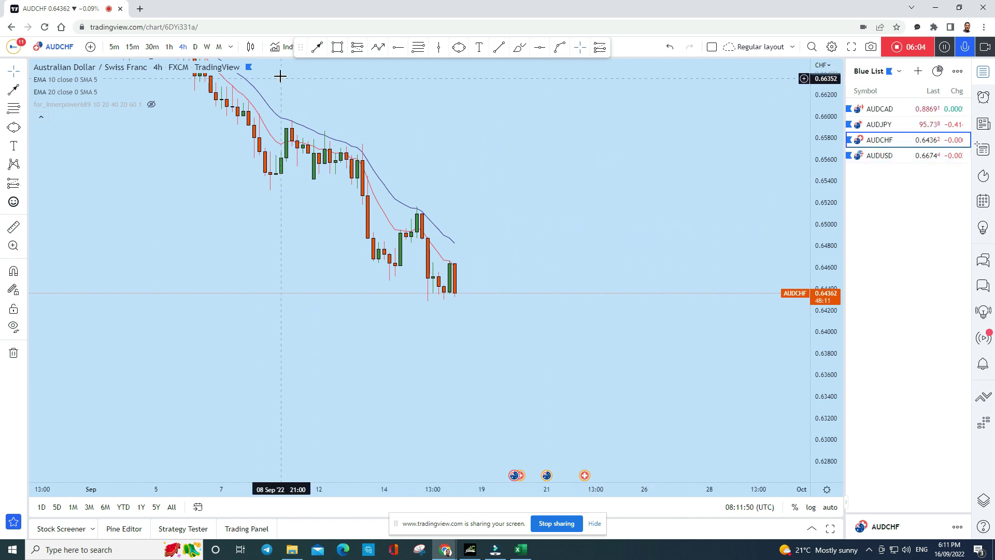
{"action": "left_click", "coordinate": [219, 47]}
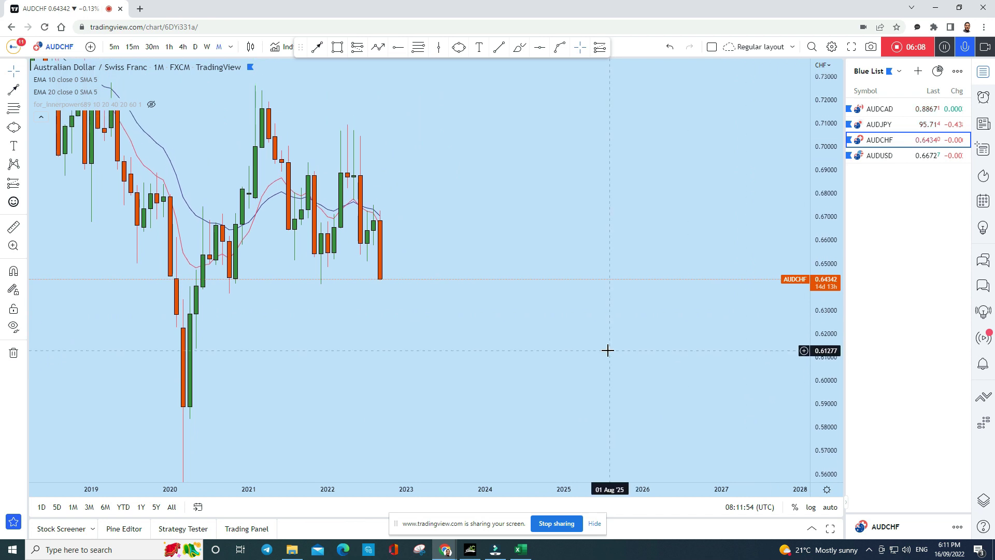
{"action": "scroll", "coordinate": [527, 267], "scroll_direction": "down", "scroll_amount": 3}
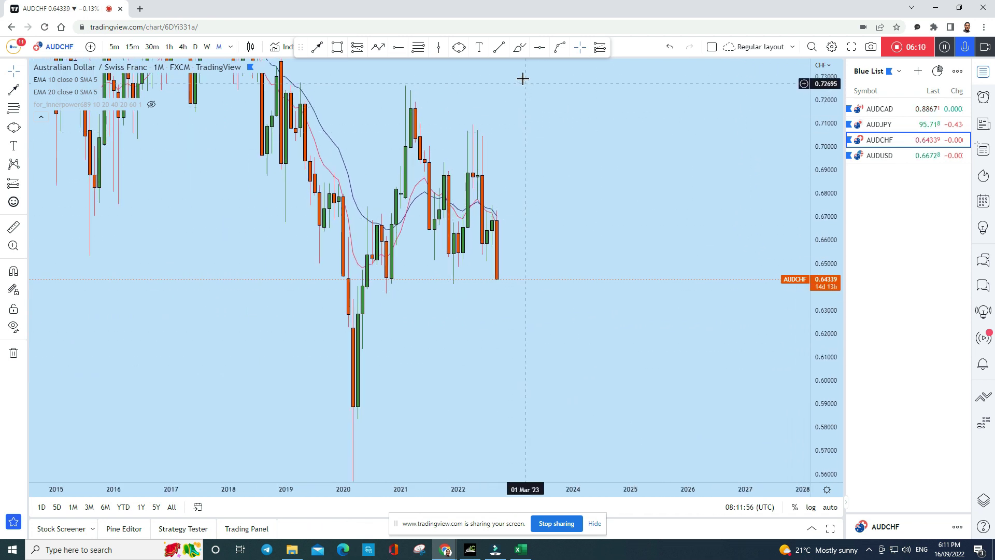
Brush a horizontal level at about 0.653 across the AUDCHF monthly chart, and sketch two projected declines toward 0.60, undoing both.
{"action": "left_click", "coordinate": [516, 49]}
{"action": "mouse_move", "coordinate": [367, 257]}
{"action": "left_mouse_down"}
{"action": "mouse_move", "coordinate": [518, 255]}
{"action": "mouse_move", "coordinate": [496, 258]}
{"action": "mouse_move", "coordinate": [512, 273]}
{"action": "mouse_move", "coordinate": [516, 348]}
{"action": "left_mouse_up"}
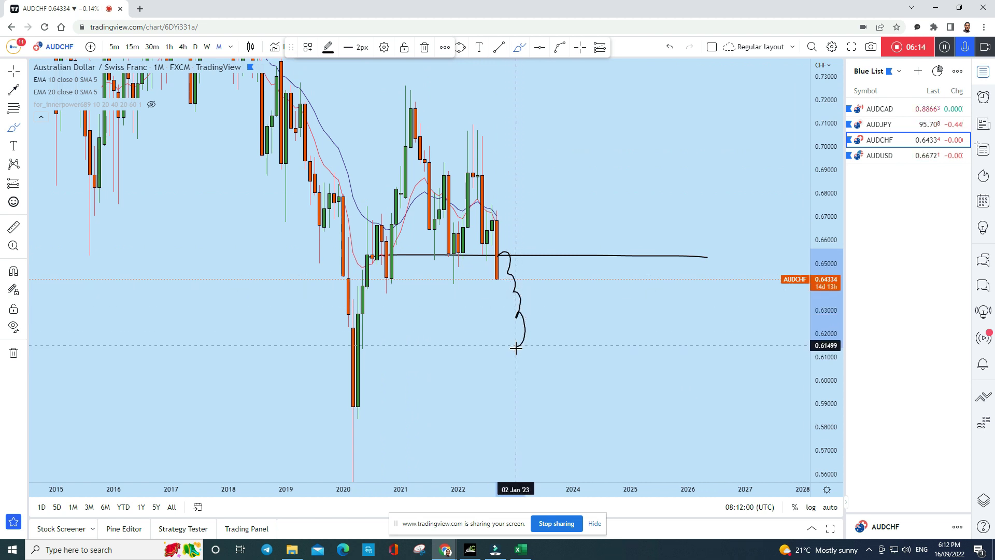
{"action": "left_click", "coordinate": [668, 47]}
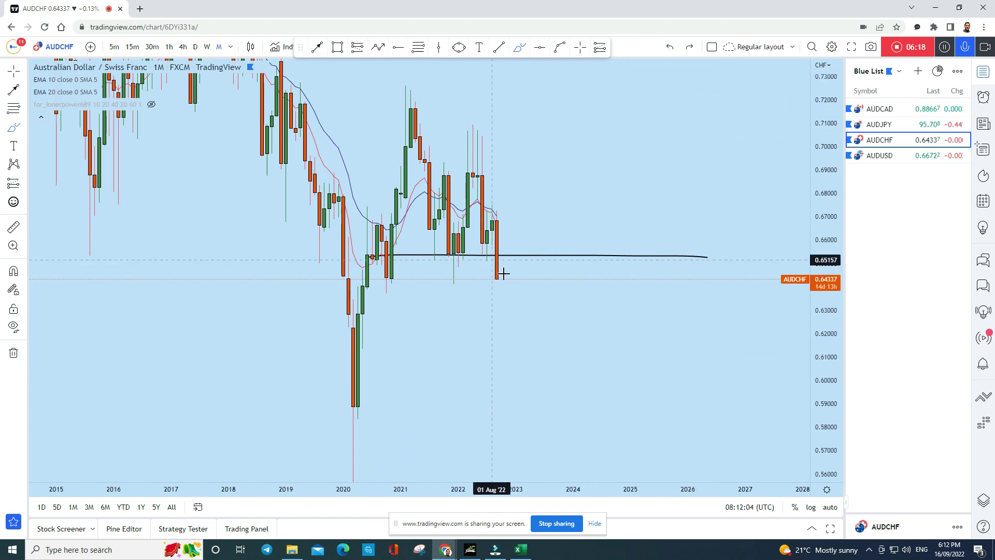
{"action": "left_click_drag", "start_coordinate": [500, 284], "coordinate": [516, 358]}
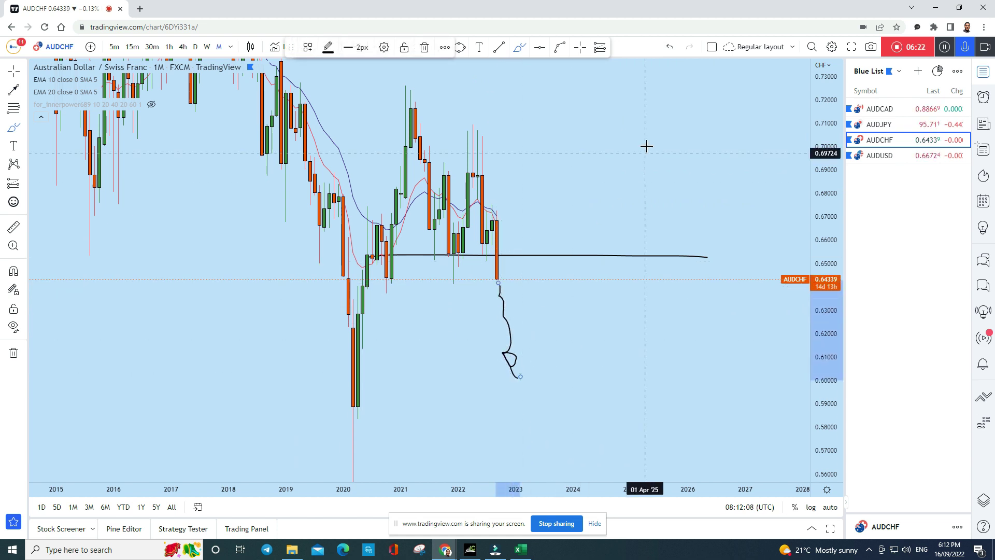
{"action": "left_click", "coordinate": [669, 47]}
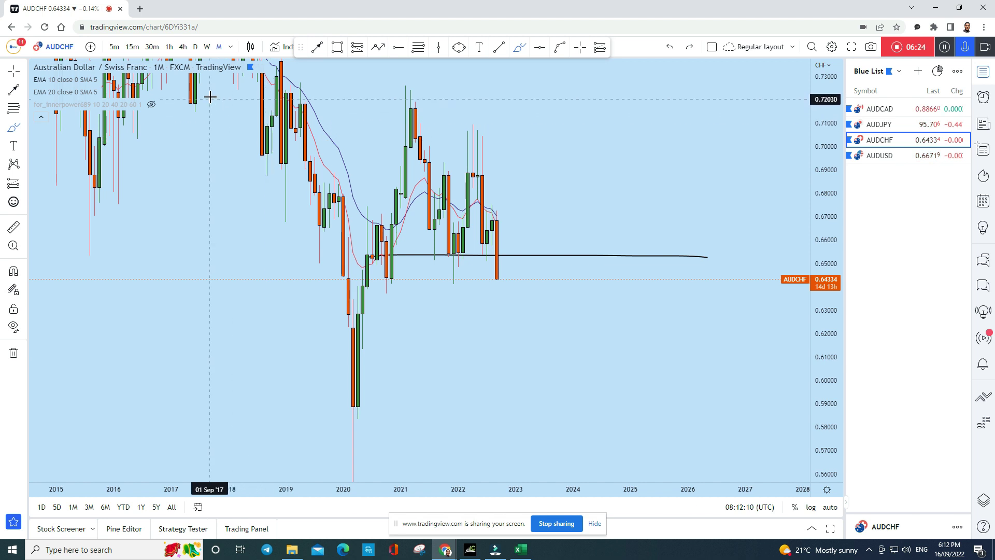
Switch AUDCHF to the weekly timeframe, brush a circle on the latest candle at about 0.655, and undo the circle.
{"action": "left_click", "coordinate": [207, 47]}
{"action": "scroll", "coordinate": [591, 290], "scroll_direction": "up", "scroll_amount": 2}
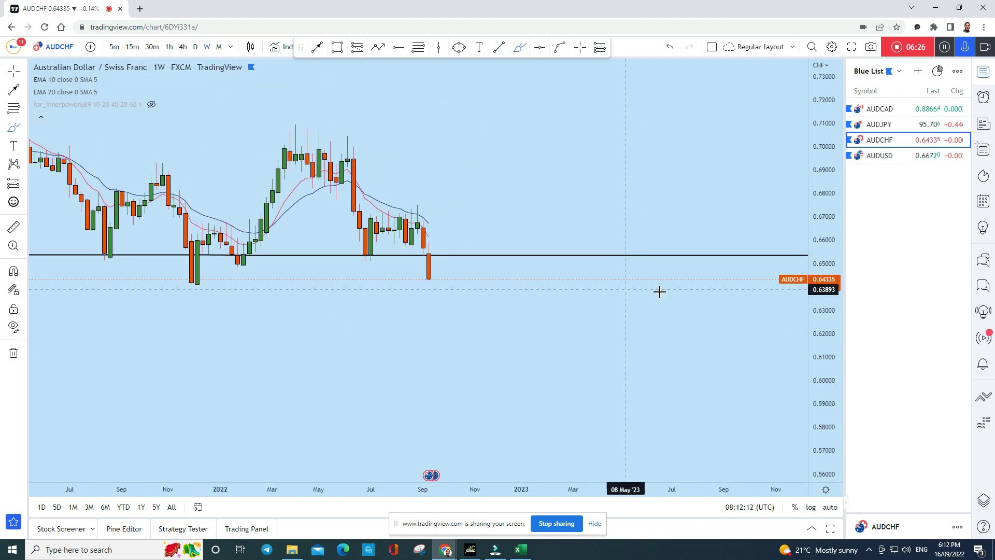
{"action": "left_click_drag", "start_coordinate": [822, 368], "coordinate": [693, 169]}
{"action": "left_click_drag", "start_coordinate": [438, 226], "coordinate": [439, 221]}
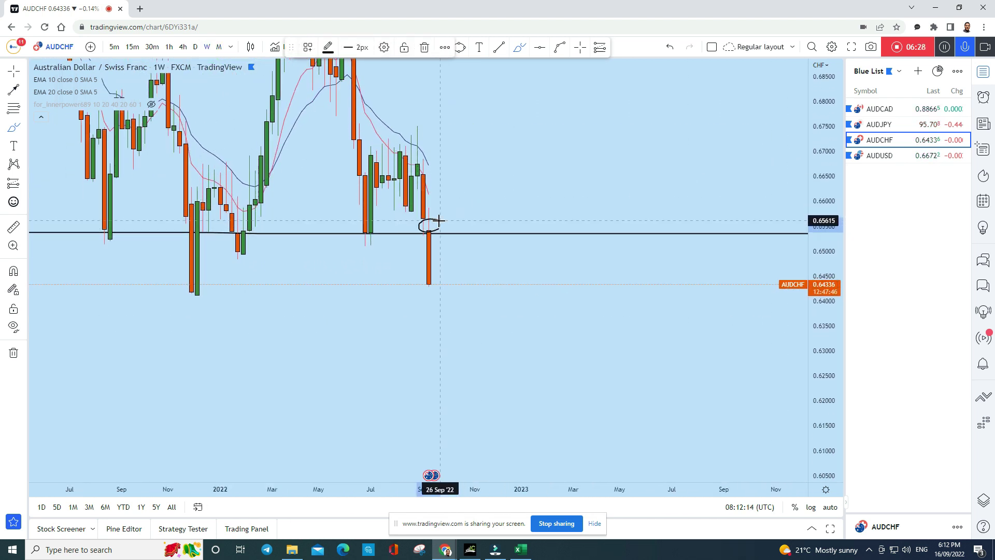
{"action": "left_click", "coordinate": [670, 47]}
Brush a projected weekly decline from about 0.658 to 0.625 and another from the current price, undoing each.
{"action": "mouse_move", "coordinate": [437, 238]}
{"action": "left_mouse_down"}
{"action": "mouse_move", "coordinate": [444, 355]}
{"action": "mouse_move", "coordinate": [457, 342]}
{"action": "mouse_move", "coordinate": [463, 377]}
{"action": "left_mouse_up"}
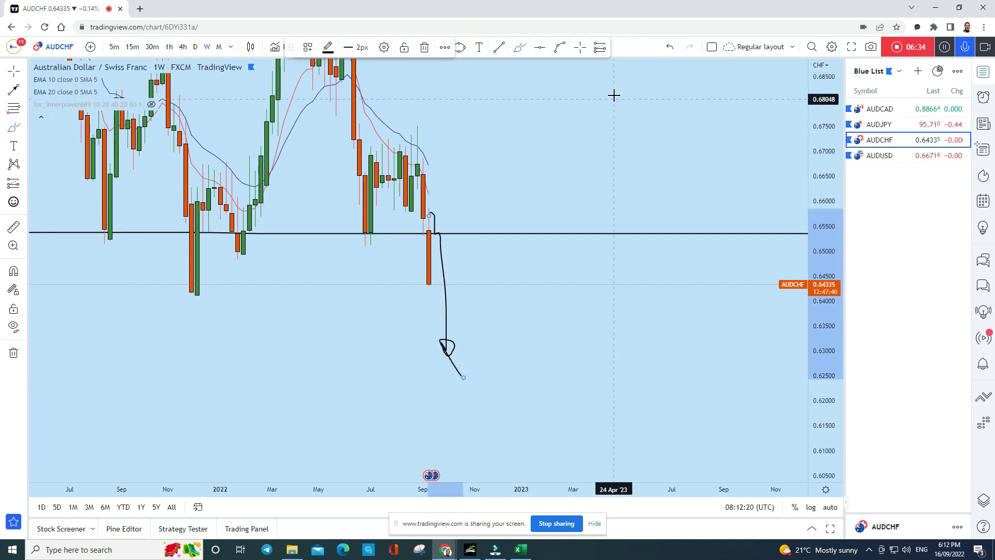
{"action": "left_click", "coordinate": [667, 48]}
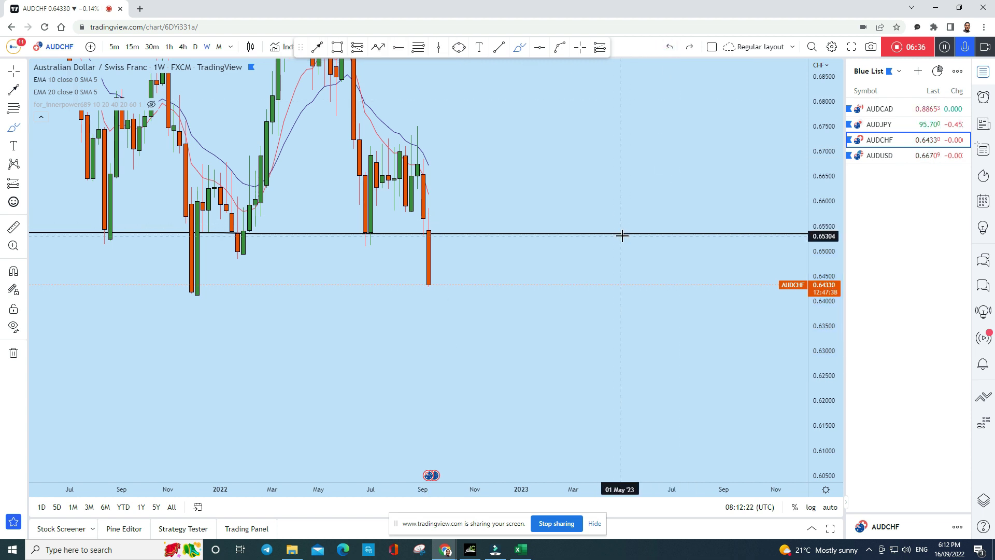
{"action": "mouse_move", "coordinate": [426, 284]}
{"action": "left_mouse_down"}
{"action": "mouse_move", "coordinate": [441, 361]}
{"action": "mouse_move", "coordinate": [462, 362]}
{"action": "left_mouse_up"}
{"action": "left_click", "coordinate": [669, 47]}
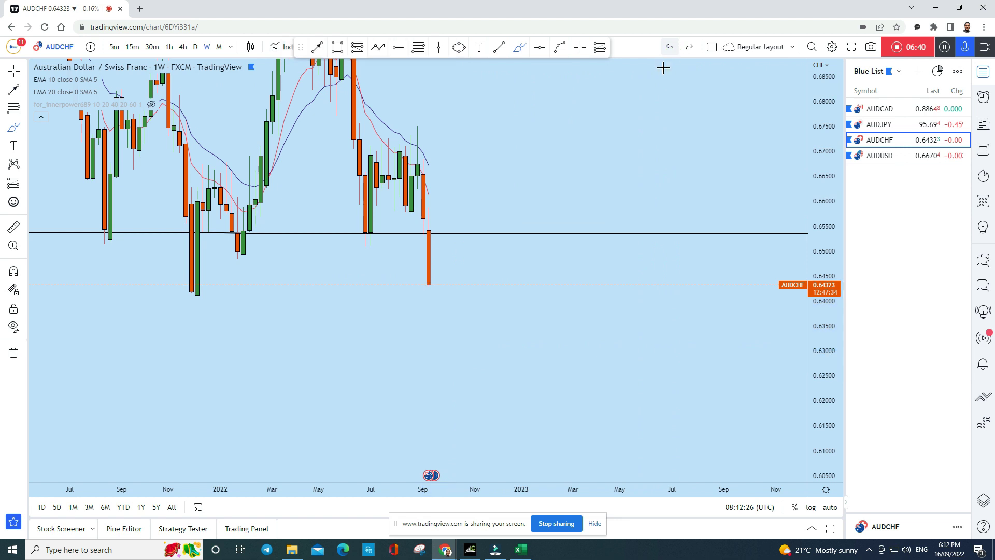
Switch AUDCHF to the daily timeframe, brush a circle at about 0.651 and a drop from it, and undo both.
{"action": "left_click", "coordinate": [194, 47]}
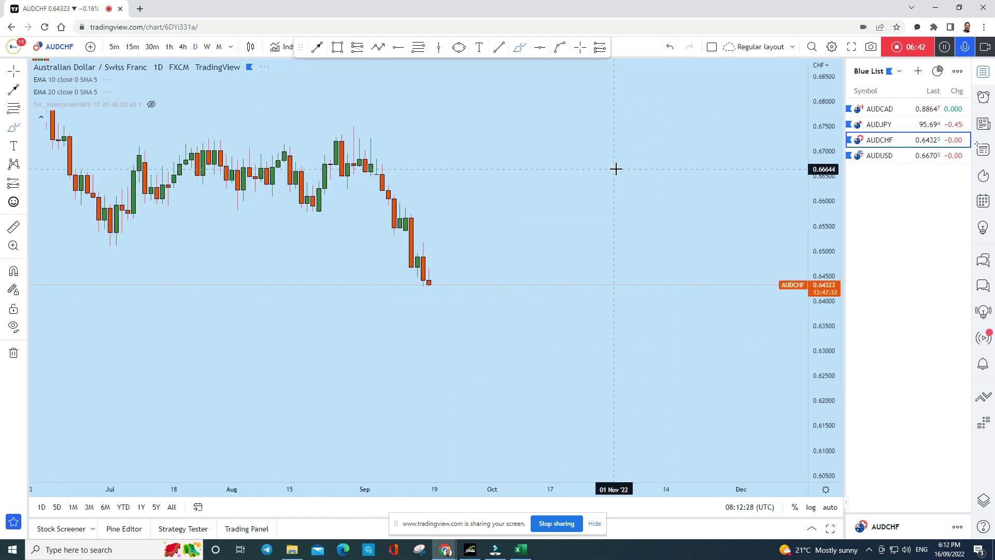
{"action": "left_click_drag", "start_coordinate": [824, 369], "coordinate": [600, 261]}
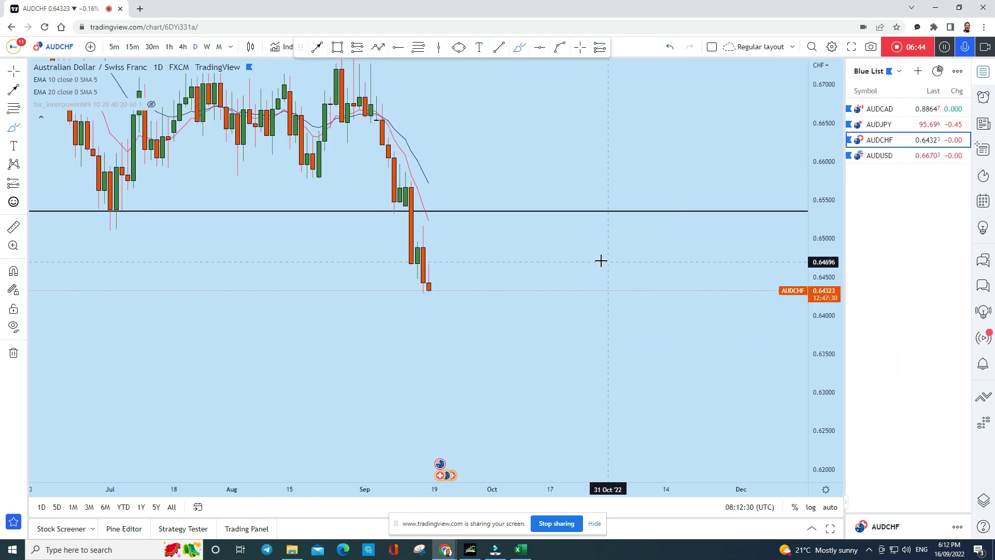
{"action": "left_click_drag", "start_coordinate": [435, 234], "coordinate": [415, 234]}
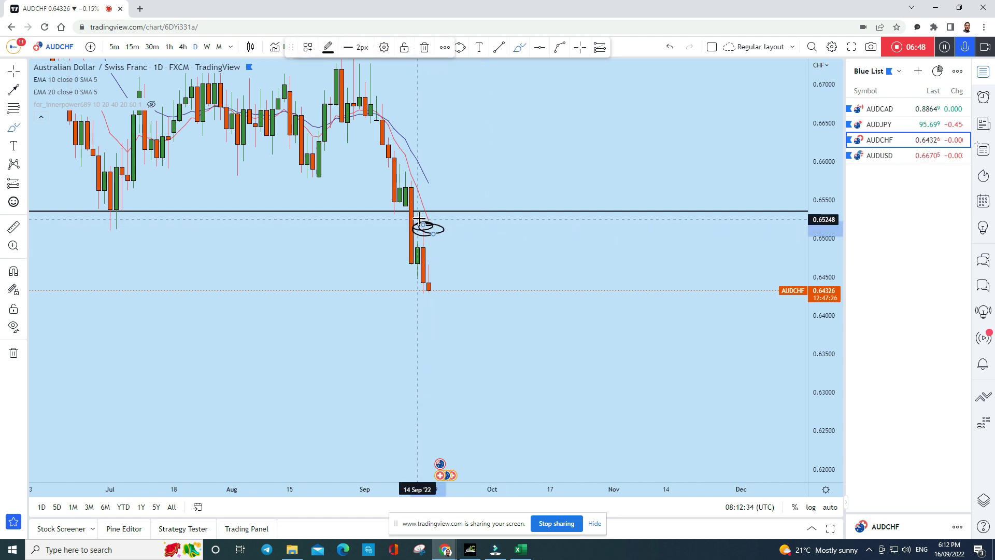
{"action": "left_click_drag", "start_coordinate": [419, 216], "coordinate": [423, 313]}
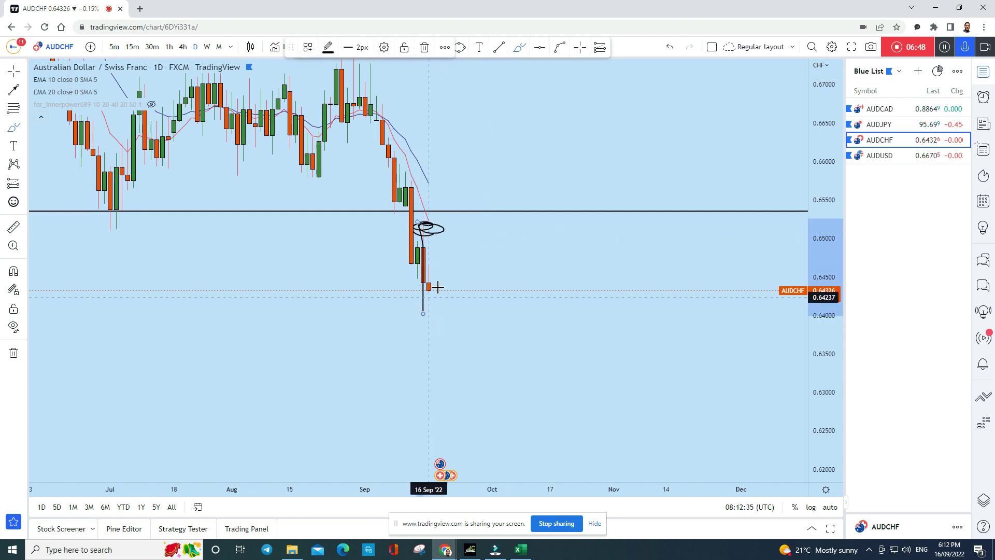
{"action": "left_click", "coordinate": [670, 49]}
Brush a projected daily decline, and trace the September drop with a pullback to about 0.648 and a fall to 0.637, undoing all.
{"action": "mouse_move", "coordinate": [428, 263]}
{"action": "left_mouse_down"}
{"action": "mouse_move", "coordinate": [456, 355]}
{"action": "mouse_move", "coordinate": [464, 340]}
{"action": "mouse_move", "coordinate": [480, 363]}
{"action": "left_mouse_up"}
{"action": "left_click", "coordinate": [670, 47]}
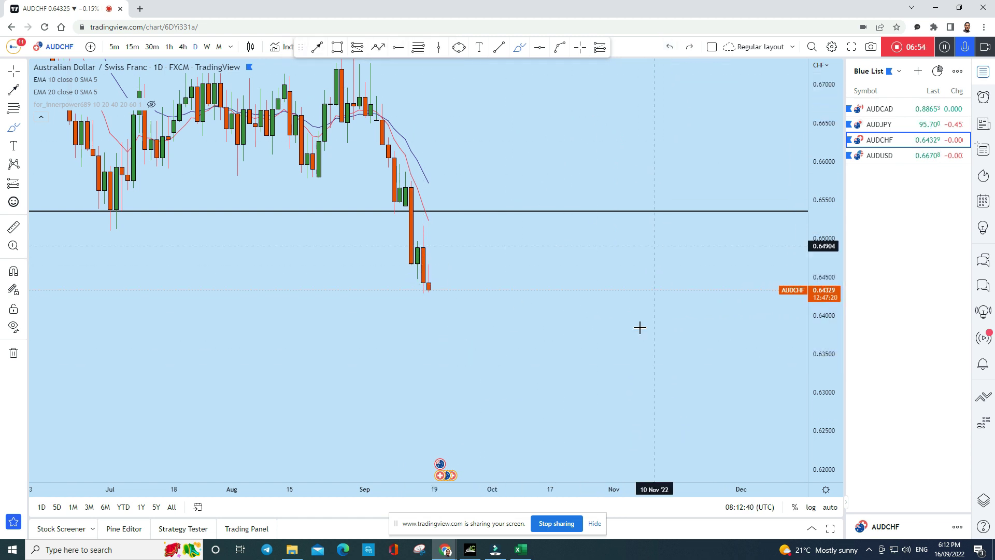
{"action": "scroll", "coordinate": [612, 238], "scroll_direction": "down", "scroll_amount": 3}
{"action": "left_click_drag", "start_coordinate": [519, 107], "coordinate": [536, 211]}
{"action": "mouse_move", "coordinate": [557, 178]}
{"action": "left_mouse_down"}
{"action": "mouse_move", "coordinate": [559, 284]}
{"action": "mouse_move", "coordinate": [595, 317]}
{"action": "mouse_move", "coordinate": [600, 341]}
{"action": "left_mouse_up"}
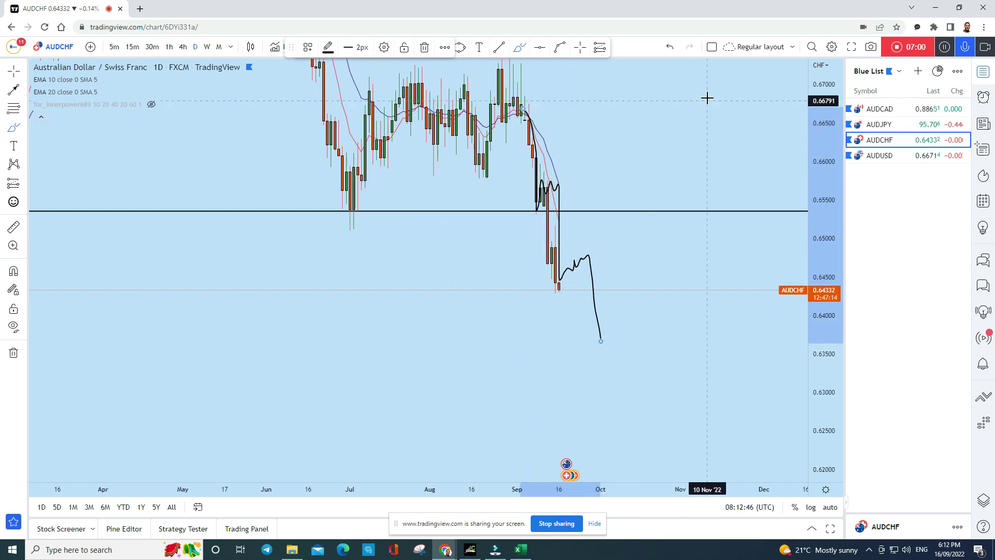
{"action": "left_click", "coordinate": [671, 50]}
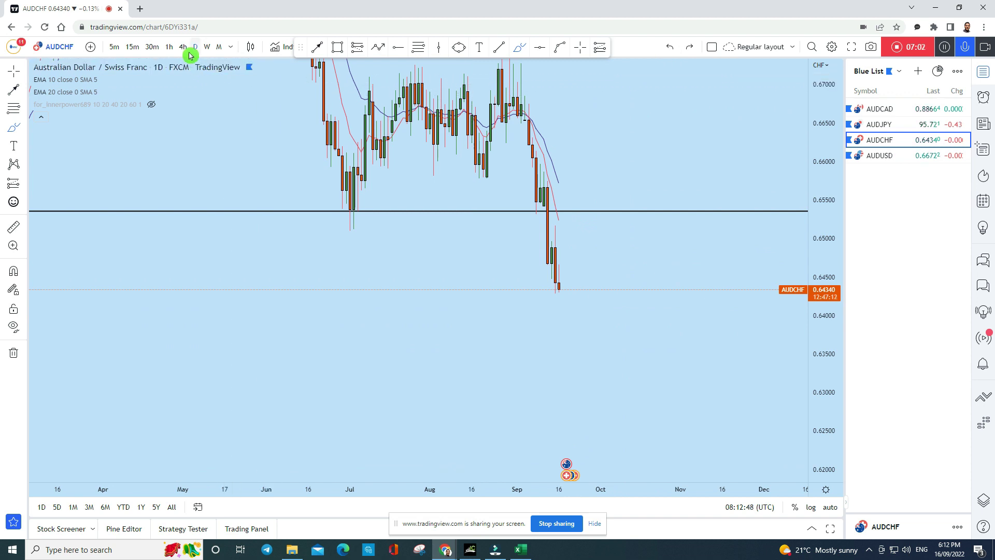
Switch AUDCHF to the 4-hour timeframe, brush a circle around the latest candles and a projected decline, and undo both.
{"action": "scroll", "coordinate": [639, 223], "scroll_direction": "down", "scroll_amount": 2}
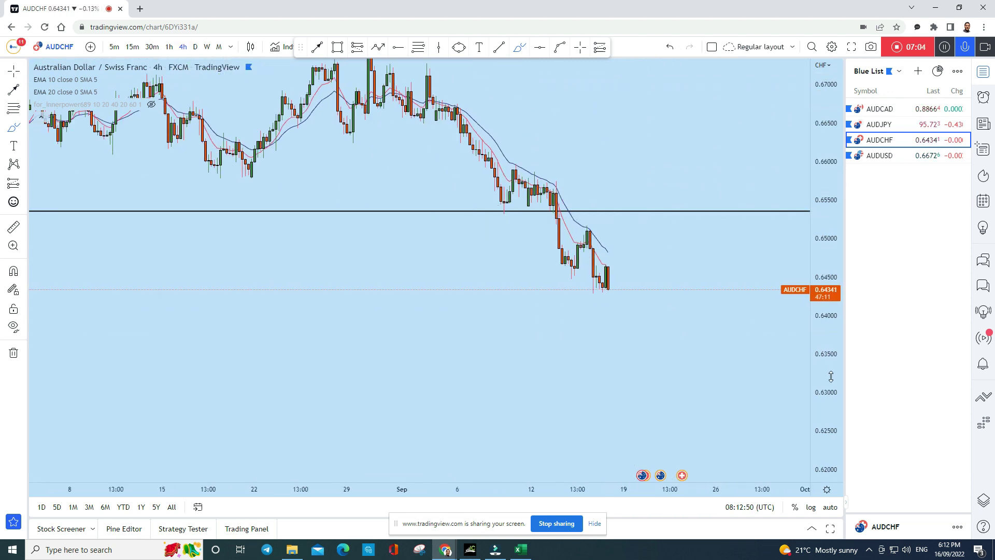
{"action": "left_click_drag", "start_coordinate": [826, 396], "coordinate": [815, 219]}
{"action": "scroll", "coordinate": [564, 271], "scroll_direction": "up", "scroll_amount": 3}
{"action": "mouse_move", "coordinate": [490, 262]}
{"action": "left_mouse_down"}
{"action": "mouse_move", "coordinate": [456, 251]}
{"action": "mouse_move", "coordinate": [436, 278]}
{"action": "mouse_move", "coordinate": [481, 258]}
{"action": "left_mouse_up"}
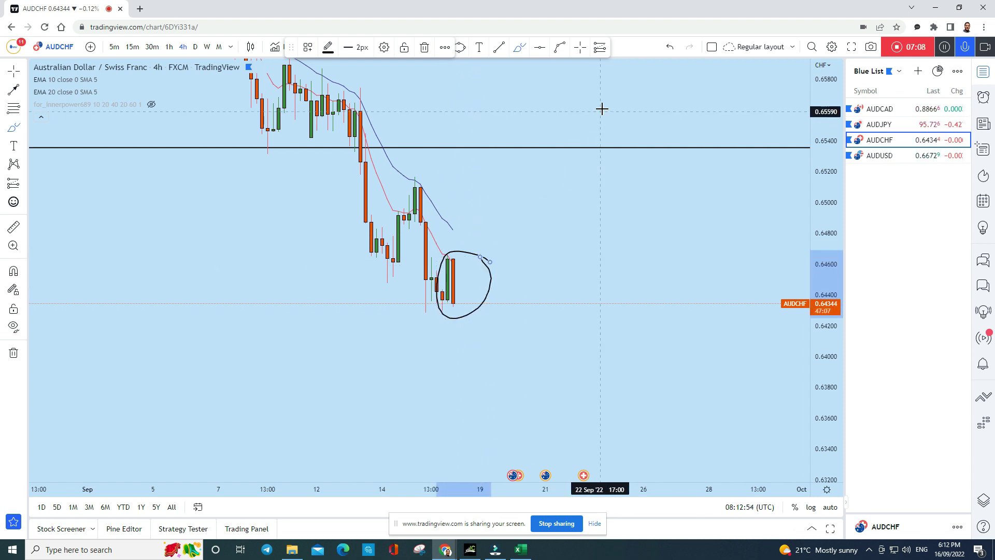
{"action": "left_click", "coordinate": [677, 47]}
{"action": "mouse_move", "coordinate": [406, 177]}
{"action": "left_mouse_down"}
{"action": "mouse_move", "coordinate": [439, 312]}
{"action": "mouse_move", "coordinate": [455, 258]}
{"action": "mouse_move", "coordinate": [474, 382]}
{"action": "left_mouse_up"}
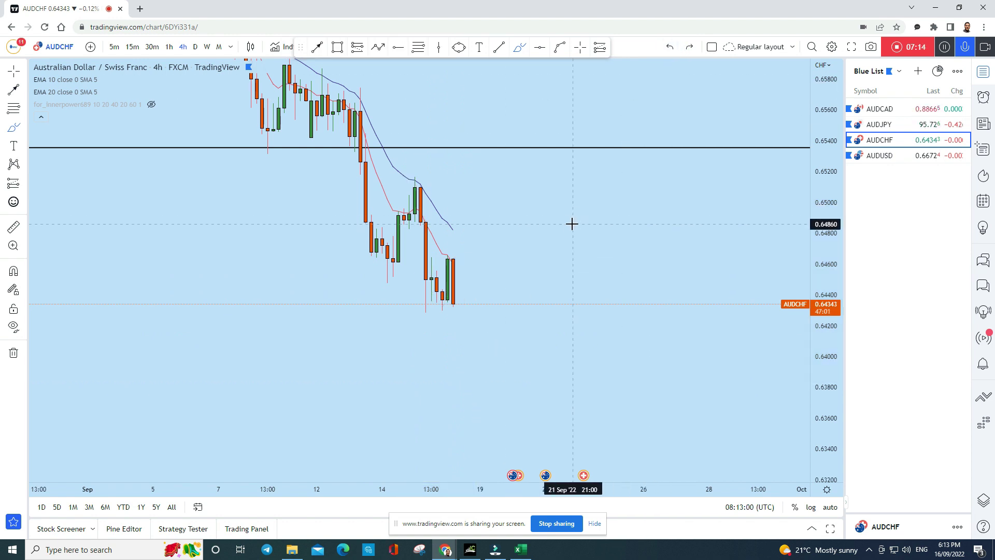
Draw a circular ellipse over the latest AUDCHF 4-hour candles, from about 0.644 to 0.646.
{"action": "scroll", "coordinate": [590, 244], "scroll_direction": "down", "scroll_amount": 3}
{"action": "scroll", "coordinate": [611, 280], "scroll_direction": "up", "scroll_amount": 3}
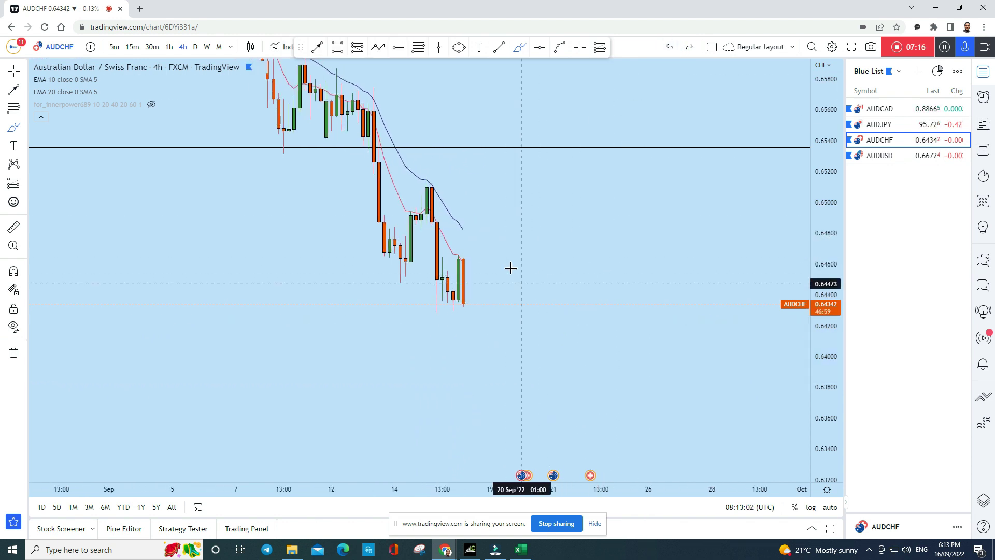
{"action": "left_click", "coordinate": [459, 47]}
{"action": "left_click", "coordinate": [452, 290]}
{"action": "left_click", "coordinate": [464, 264]}
{"action": "left_click", "coordinate": [474, 270]}
{"action": "left_click_drag", "start_coordinate": [590, 259], "coordinate": [548, 225]}
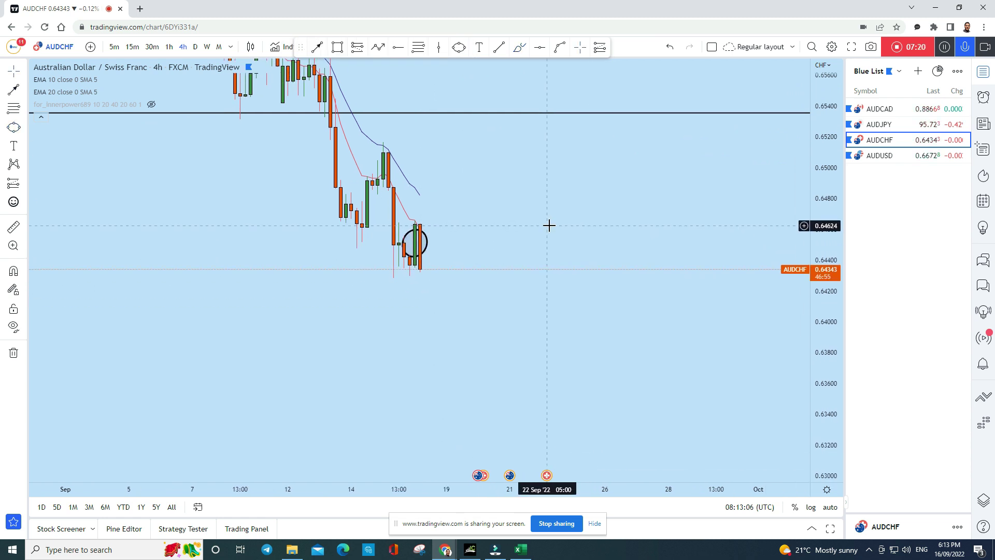
Draw an arrow from the ellipse at about 0.6455 down to about 0.6382, ending around 20 September.
{"action": "left_click", "coordinate": [327, 53]}
{"action": "left_click", "coordinate": [318, 50]}
{"action": "left_click", "coordinate": [414, 239]}
{"action": "left_click", "coordinate": [477, 350]}
{"action": "scroll", "coordinate": [604, 293], "scroll_direction": "down", "scroll_amount": 4}
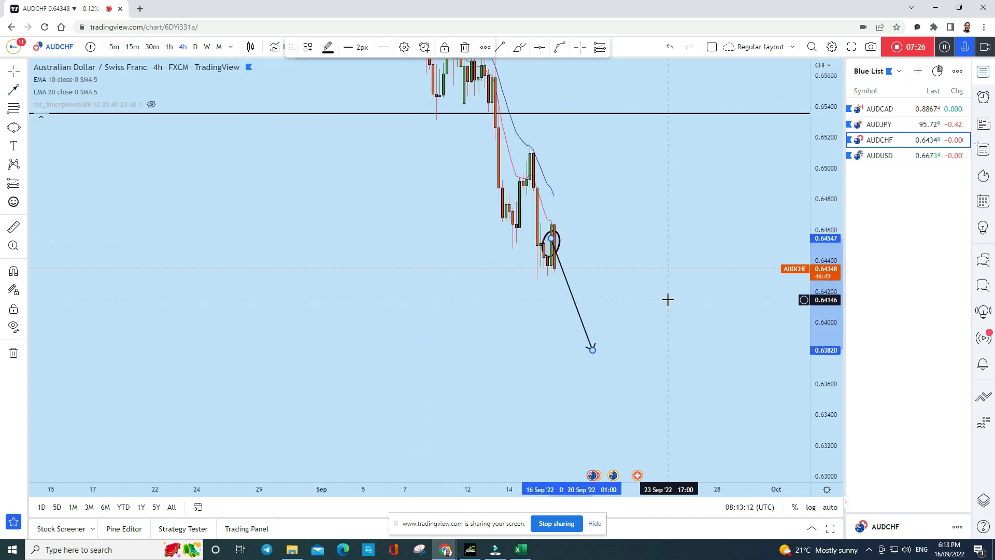
{"action": "left_click", "coordinate": [896, 235]}
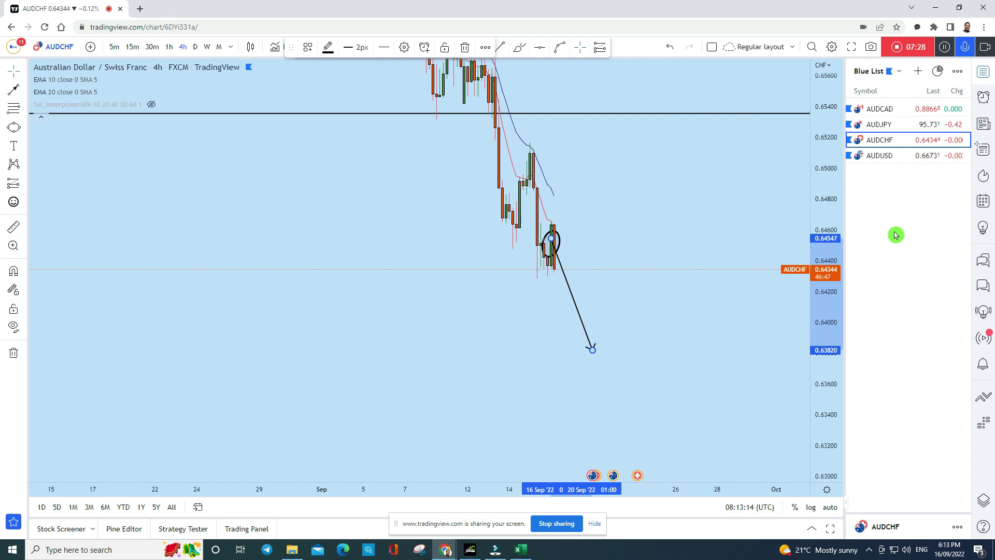
{"action": "scroll", "coordinate": [620, 280], "scroll_direction": "up", "scroll_amount": 2}
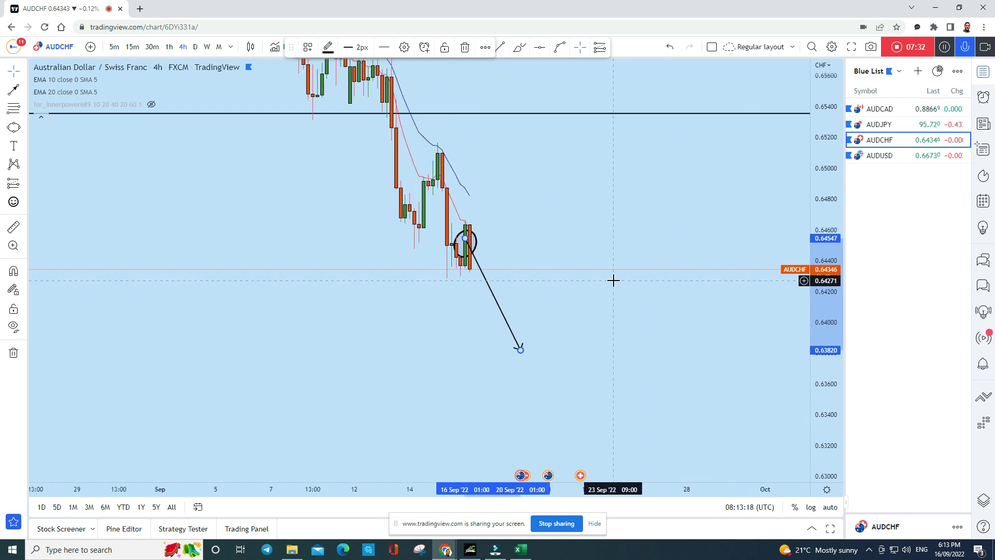
Switch the chart to AUDUSD and view its latest 4-hour candles with room below the current price.
{"action": "left_click", "coordinate": [899, 158]}
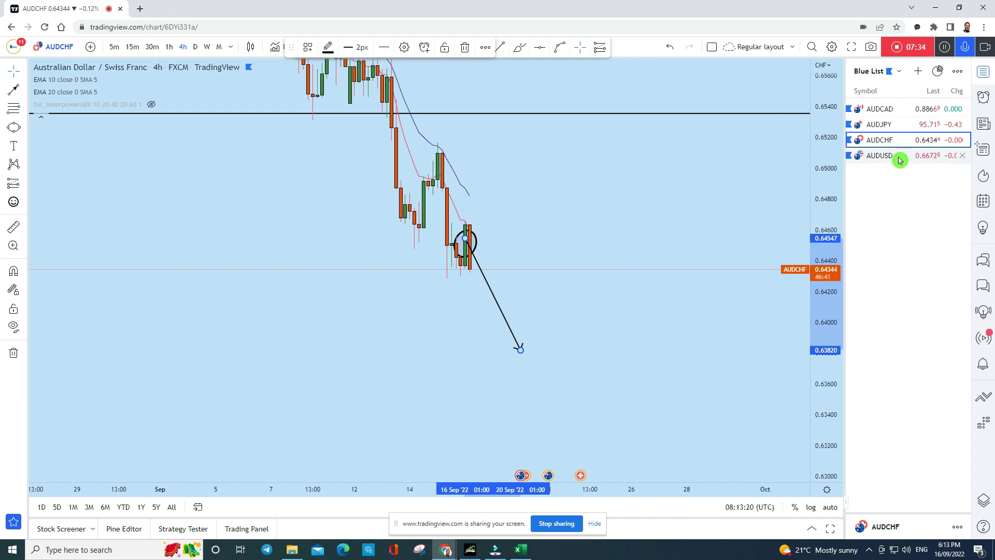
{"action": "left_click", "coordinate": [13, 69]}
{"action": "left_click_drag", "start_coordinate": [569, 240], "coordinate": [513, 108]}
{"action": "scroll", "coordinate": [624, 253], "scroll_direction": "down", "scroll_amount": 3}
{"action": "left_click_drag", "start_coordinate": [628, 233], "coordinate": [620, 258]}
{"action": "left_click_drag", "start_coordinate": [808, 259], "coordinate": [802, 373]}
{"action": "scroll", "coordinate": [802, 371], "scroll_direction": "up", "scroll_amount": 2}
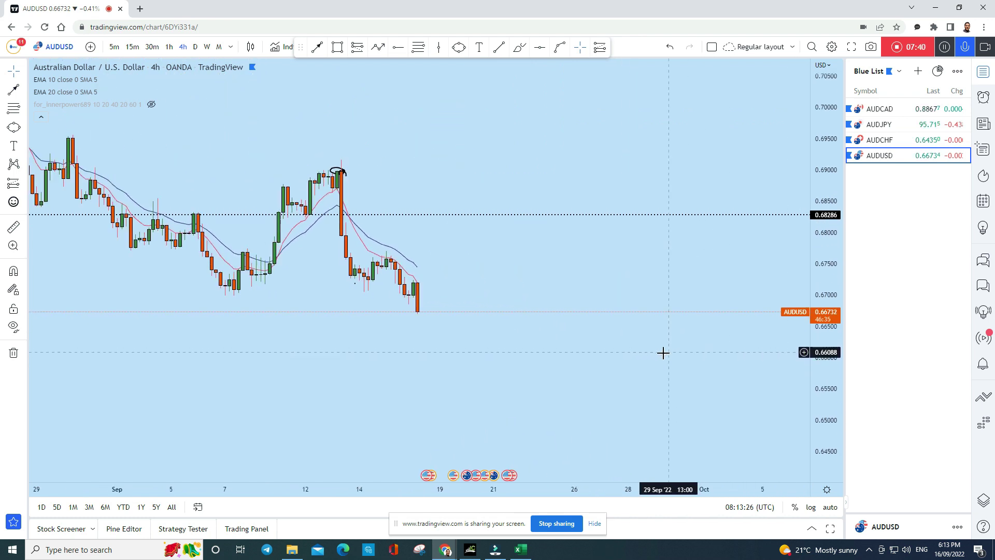
Set AUDUSD to the monthly timeframe and remove its old drawings, including the dotted horizontal line at 0.68286.
{"action": "left_click", "coordinate": [222, 49]}
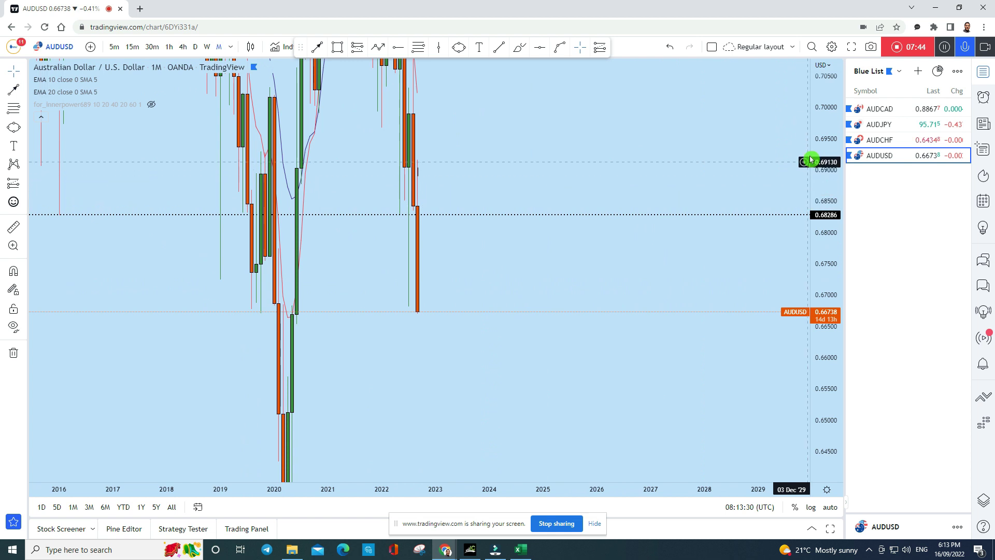
{"action": "left_click_drag", "start_coordinate": [825, 127], "coordinate": [819, 331]}
{"action": "scroll", "coordinate": [508, 296], "scroll_direction": "up", "scroll_amount": 2}
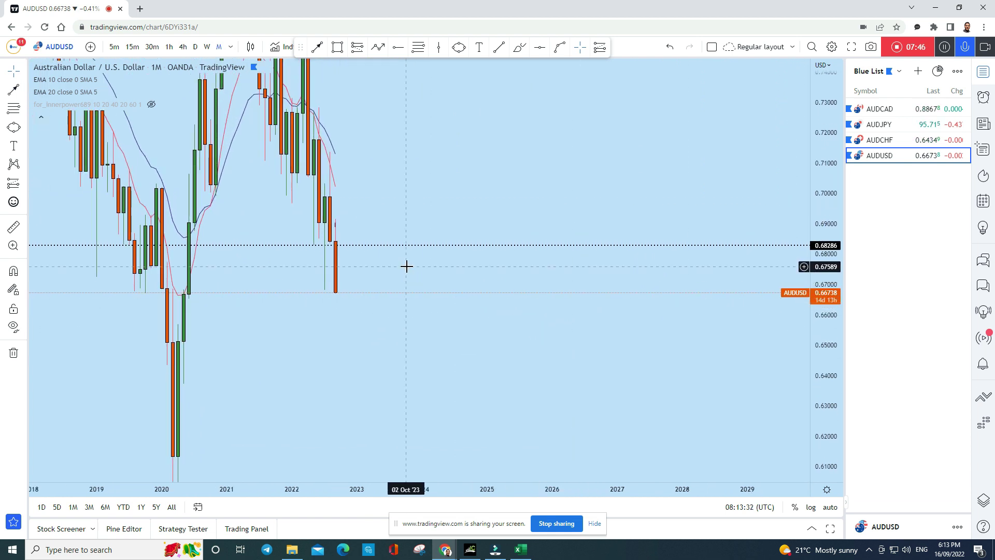
{"action": "scroll", "coordinate": [402, 293], "scroll_direction": "up", "scroll_amount": 1}
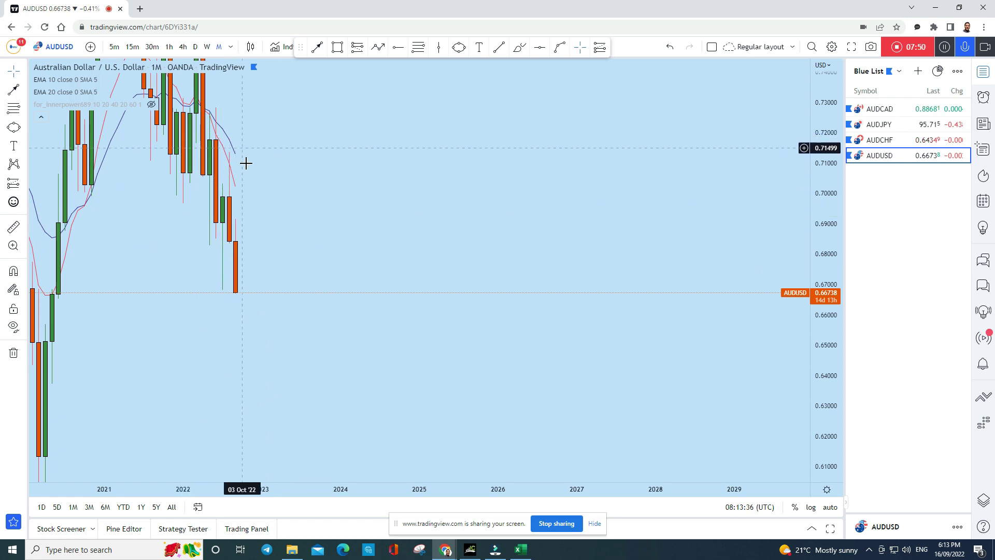
{"action": "scroll", "coordinate": [427, 293], "scroll_direction": "down", "scroll_amount": 2}
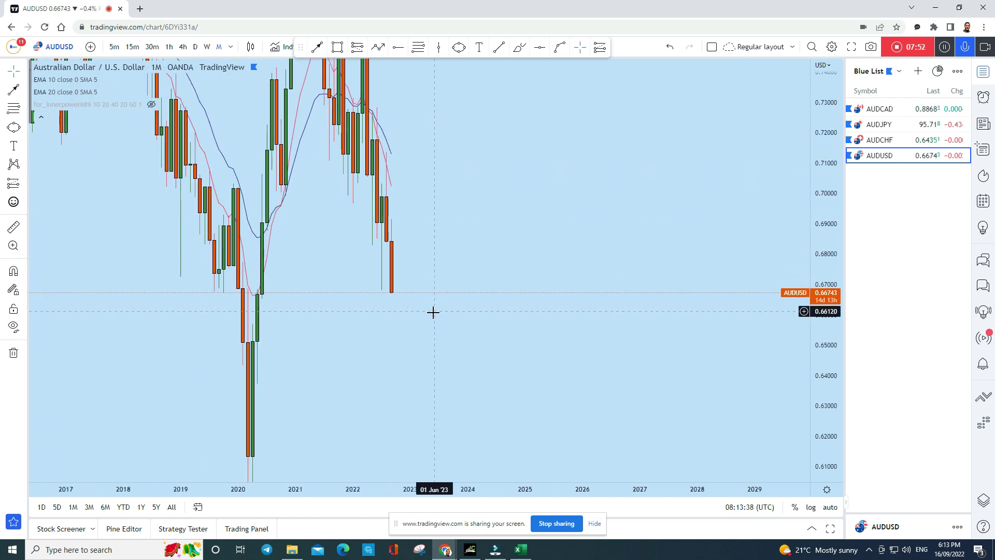
Brush a projected decline from the latest AUDUSD monthly candle toward 0.64 and undo it.
{"action": "left_click", "coordinate": [520, 50]}
{"action": "mouse_move", "coordinate": [384, 241]}
{"action": "left_mouse_down"}
{"action": "mouse_move", "coordinate": [406, 218]}
{"action": "mouse_move", "coordinate": [433, 357]}
{"action": "mouse_move", "coordinate": [467, 370]}
{"action": "left_mouse_up"}
{"action": "left_click", "coordinate": [669, 46]}
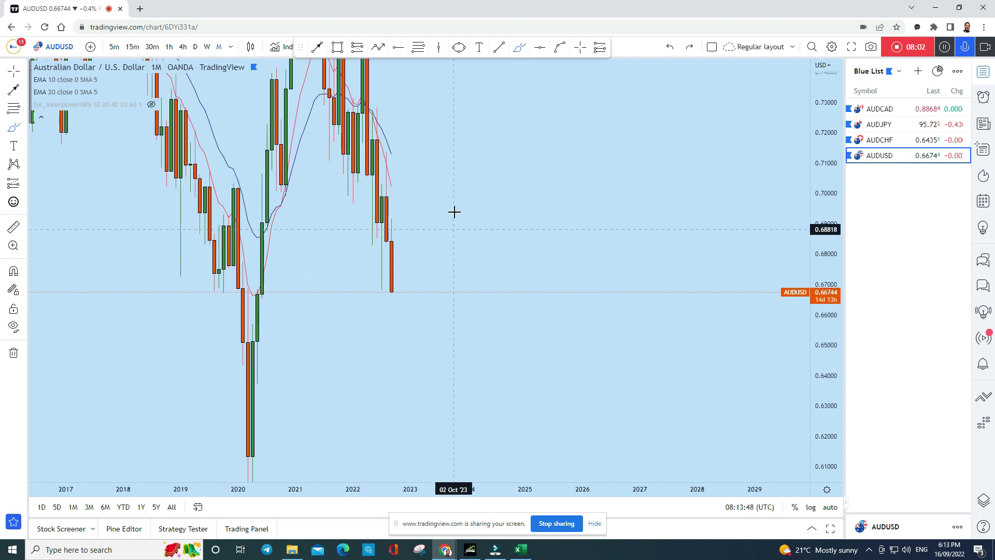
Place a dashed horizontal ray at about 0.6511 on the AUDUSD monthly chart, starting in April 2017.
{"action": "left_click", "coordinate": [399, 51]}
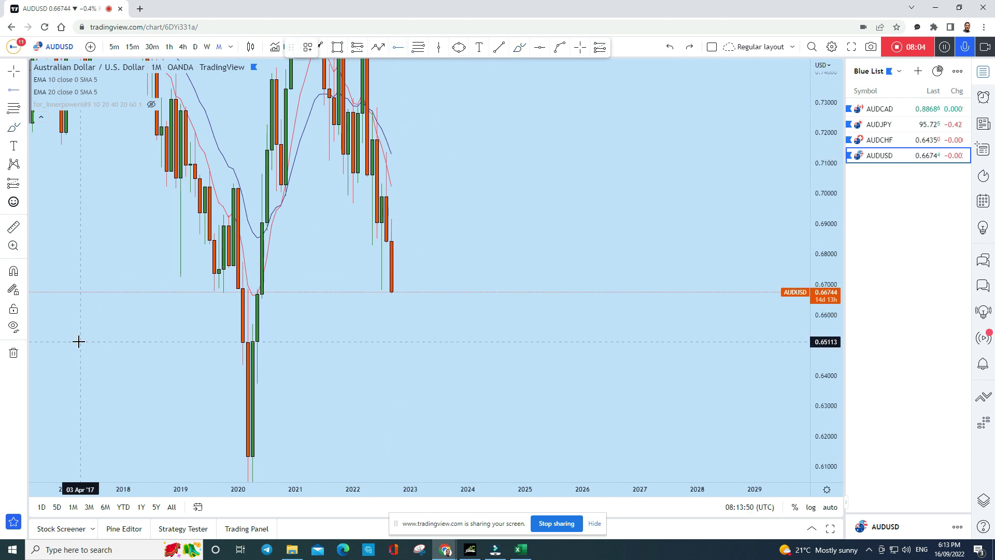
{"action": "left_click", "coordinate": [78, 341]}
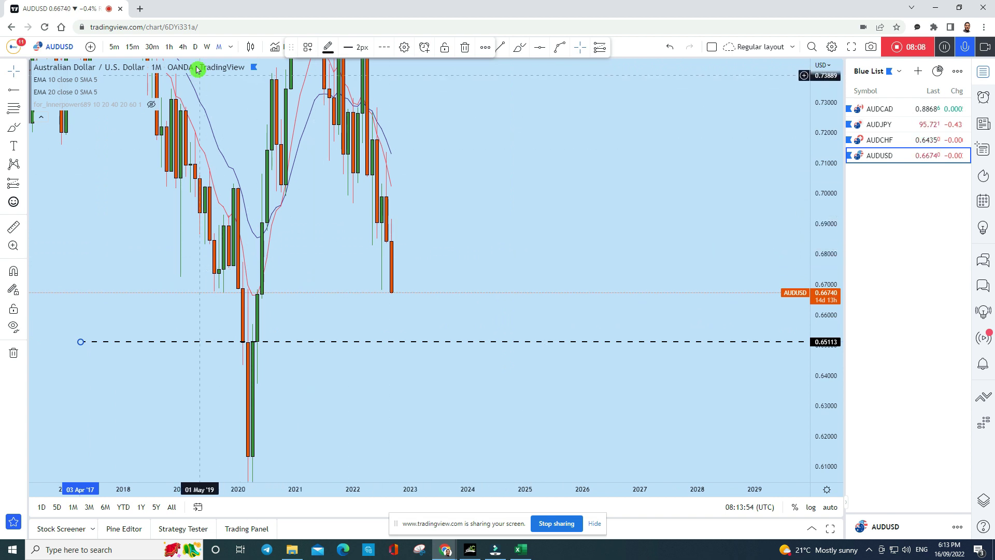
Switch AUDUSD to the weekly timeframe, brush a circle and short decline over the latest candles near 0.68, and undo the strokes.
{"action": "left_click", "coordinate": [209, 47]}
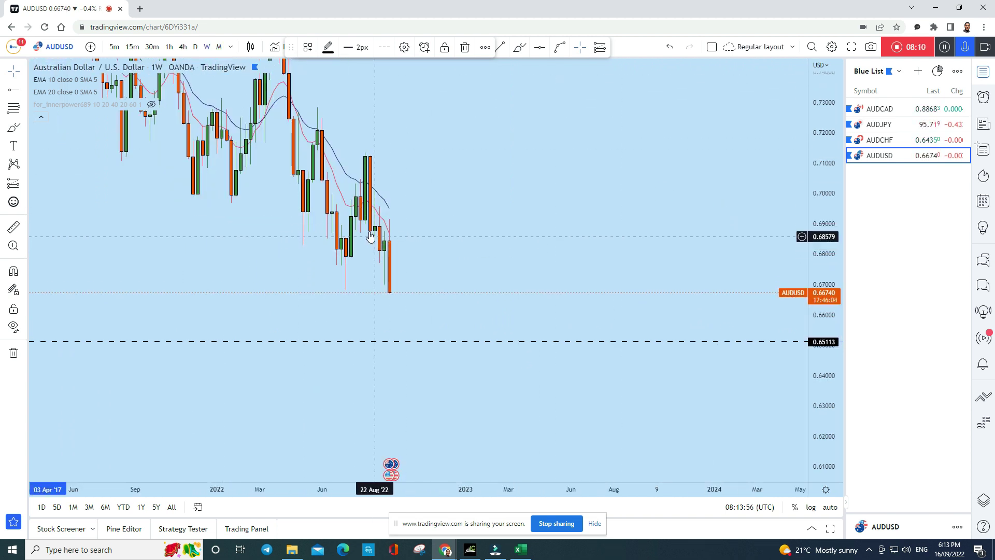
{"action": "left_click", "coordinate": [521, 48]}
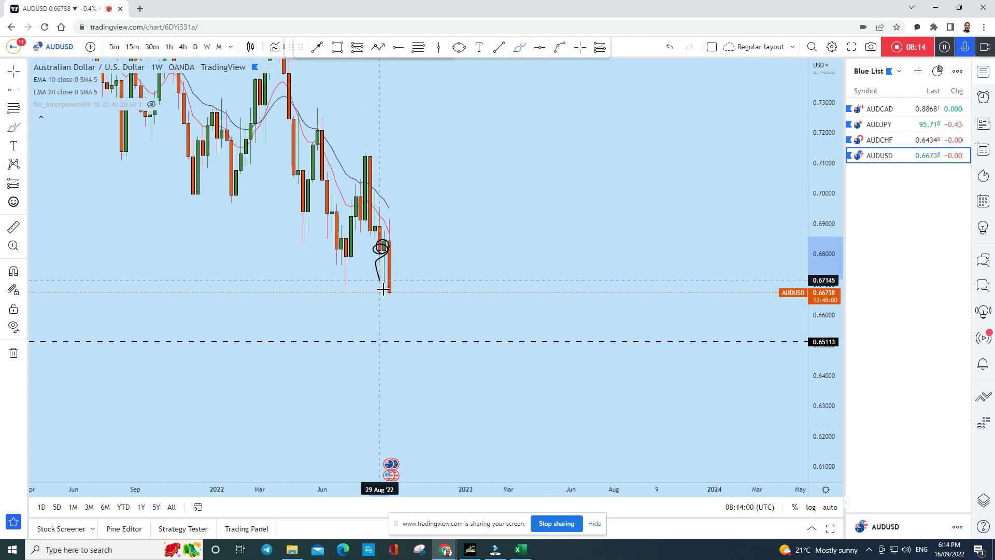
{"action": "left_click", "coordinate": [670, 46]}
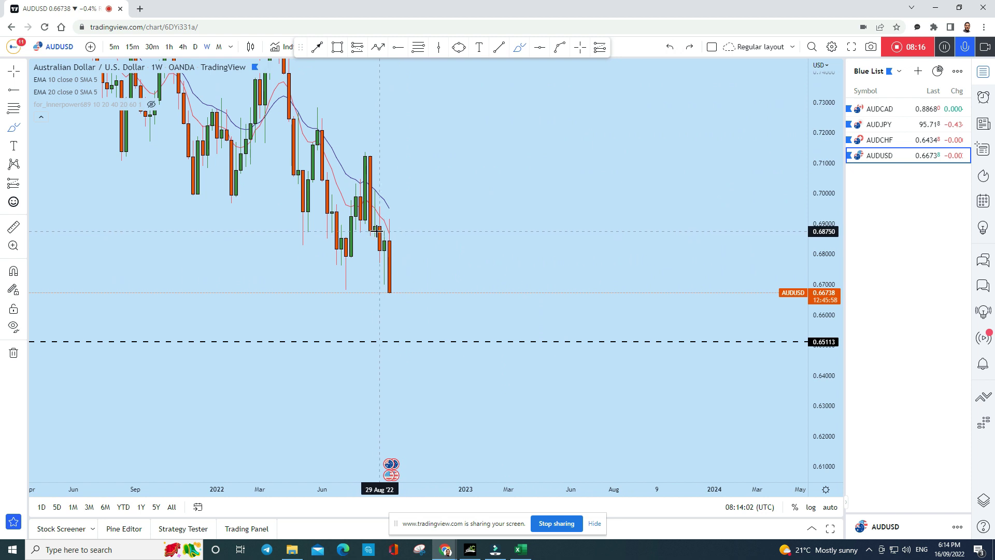
Brush a horizontal level at about 0.6875 from the August 2022 weekly candles, undoing the extra rejection and decline strokes around it.
{"action": "mouse_move", "coordinate": [365, 231]}
{"action": "left_mouse_down"}
{"action": "mouse_move", "coordinate": [513, 230]}
{"action": "mouse_move", "coordinate": [378, 222]}
{"action": "mouse_move", "coordinate": [394, 307]}
{"action": "left_mouse_up"}
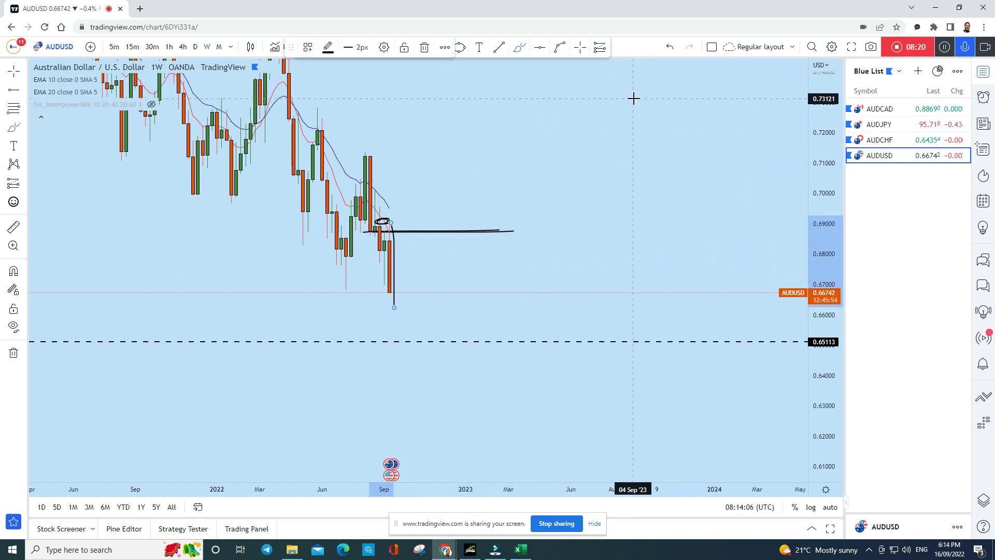
{"action": "left_click", "coordinate": [668, 47]}
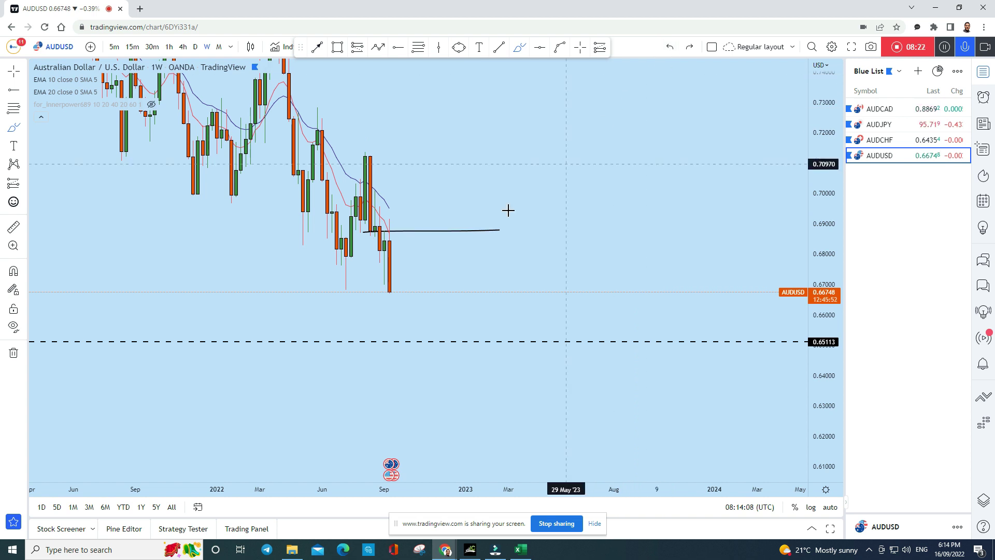
{"action": "mouse_move", "coordinate": [393, 288]}
{"action": "left_mouse_down"}
{"action": "mouse_move", "coordinate": [404, 294]}
{"action": "mouse_move", "coordinate": [418, 348]}
{"action": "mouse_move", "coordinate": [428, 339]}
{"action": "mouse_move", "coordinate": [437, 357]}
{"action": "left_mouse_up"}
{"action": "left_click", "coordinate": [667, 49]}
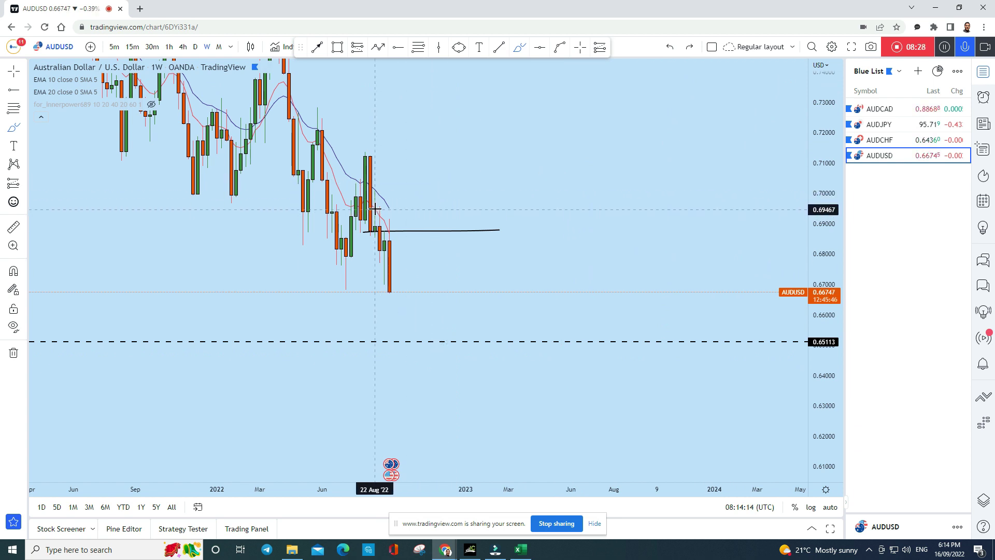
Brush the weekly swings from the July 2022 low through the three lower-level peaks down toward the dashed 0.6511 line, and undo the drawing.
{"action": "left_click_drag", "start_coordinate": [346, 264], "coordinate": [350, 186]}
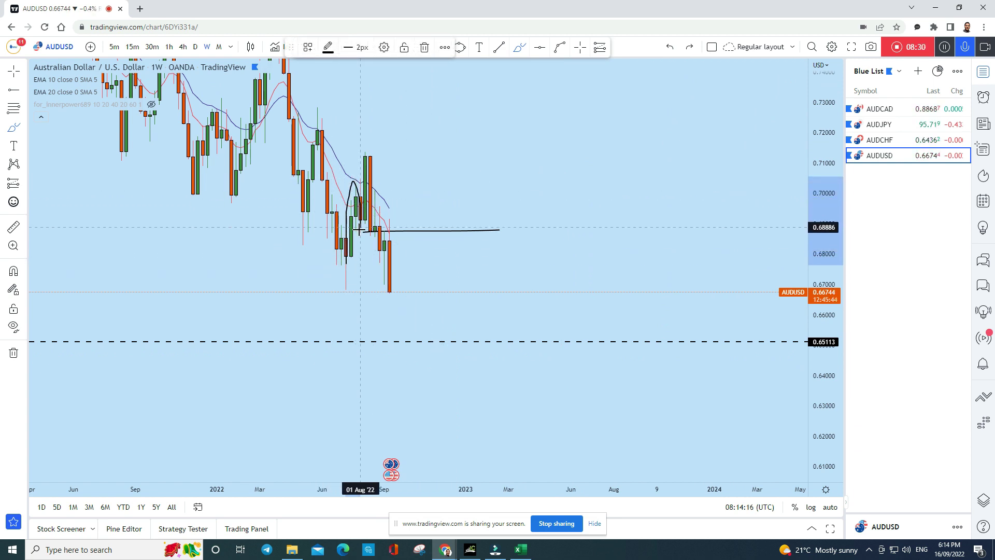
{"action": "left_click_drag", "start_coordinate": [359, 228], "coordinate": [370, 153]}
{"action": "left_click_drag", "start_coordinate": [372, 236], "coordinate": [389, 312]}
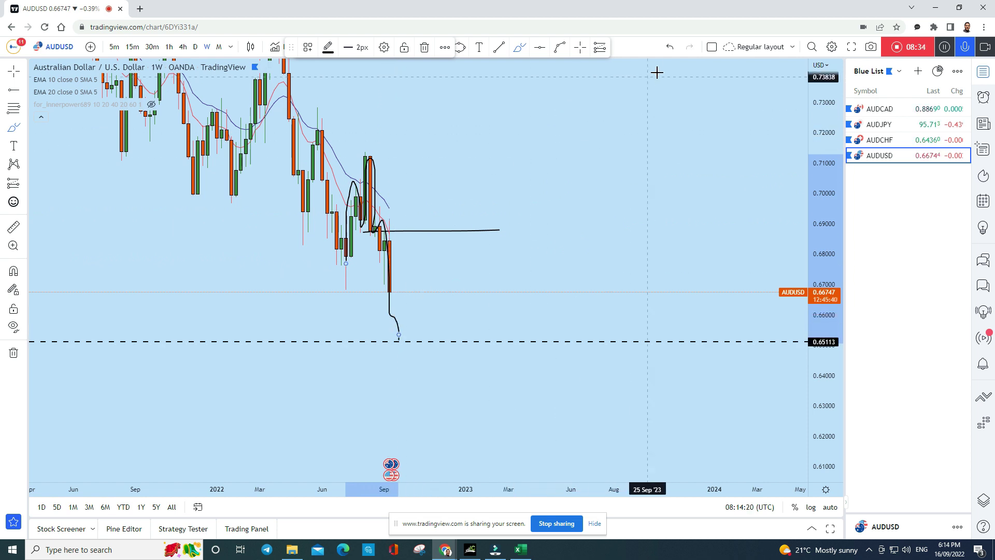
{"action": "left_click", "coordinate": [670, 47]}
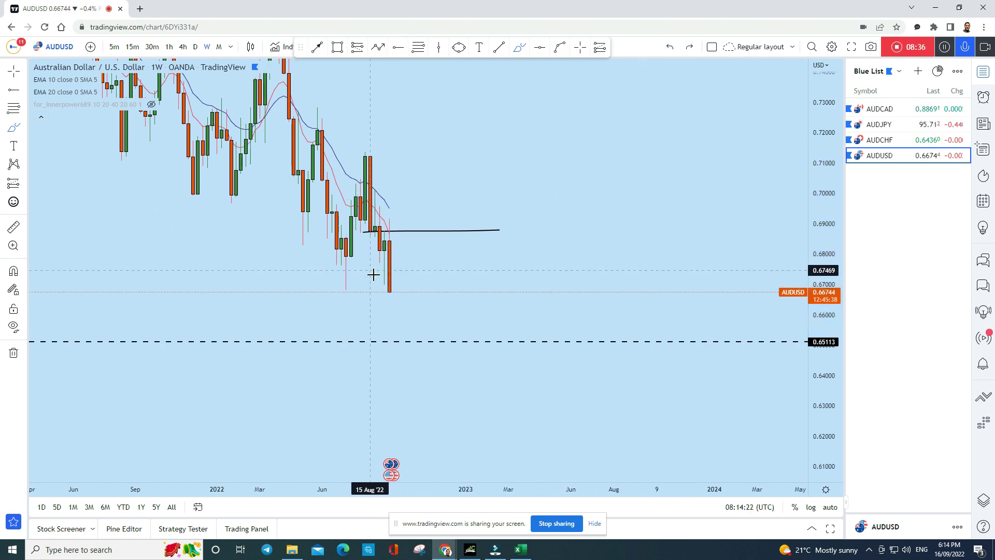
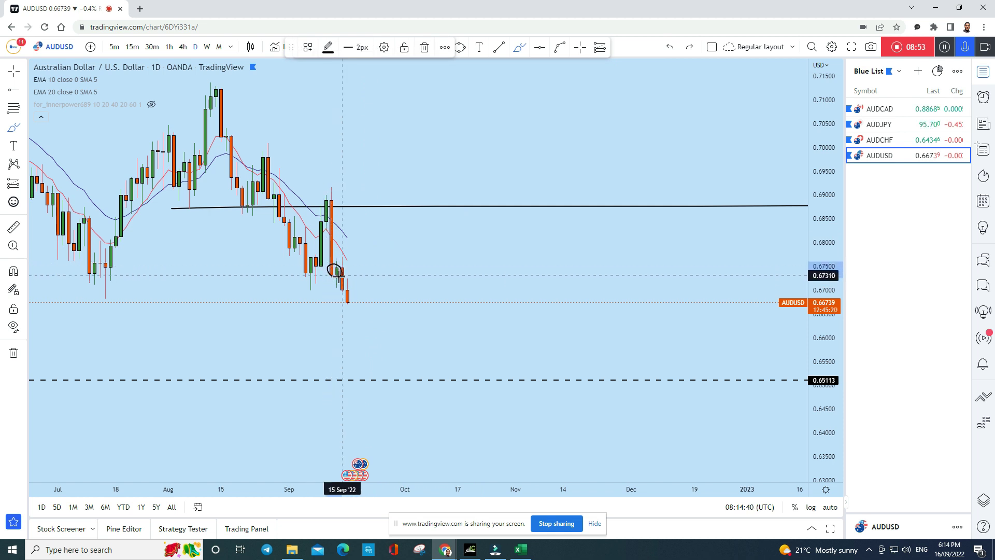
Brush a projected decline from the latest daily candle to the dashed 0.6511 line, and undo the strokes.
{"action": "left_click", "coordinate": [670, 47]}
{"action": "mouse_move", "coordinate": [317, 278]}
{"action": "left_mouse_down"}
{"action": "mouse_move", "coordinate": [397, 282]}
{"action": "mouse_move", "coordinate": [345, 282]}
{"action": "mouse_move", "coordinate": [375, 365]}
{"action": "left_mouse_up"}
{"action": "left_click", "coordinate": [668, 49]}
{"action": "mouse_move", "coordinate": [302, 232]}
{"action": "left_mouse_down"}
{"action": "mouse_move", "coordinate": [320, 281]}
{"action": "mouse_move", "coordinate": [329, 205]}
{"action": "mouse_move", "coordinate": [368, 386]}
{"action": "left_mouse_up"}
{"action": "left_click", "coordinate": [670, 47]}
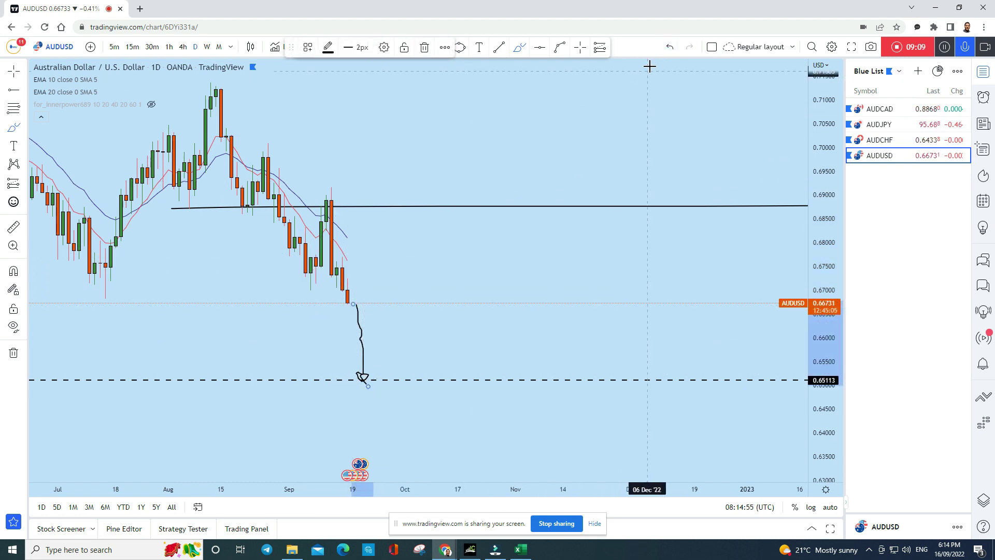
{"action": "left_click", "coordinate": [670, 48]}
Switch AUDUSD to the 4-hour timeframe, brush a circle around the latest bearish candle, and undo the circle.
{"action": "left_click", "coordinate": [183, 48]}
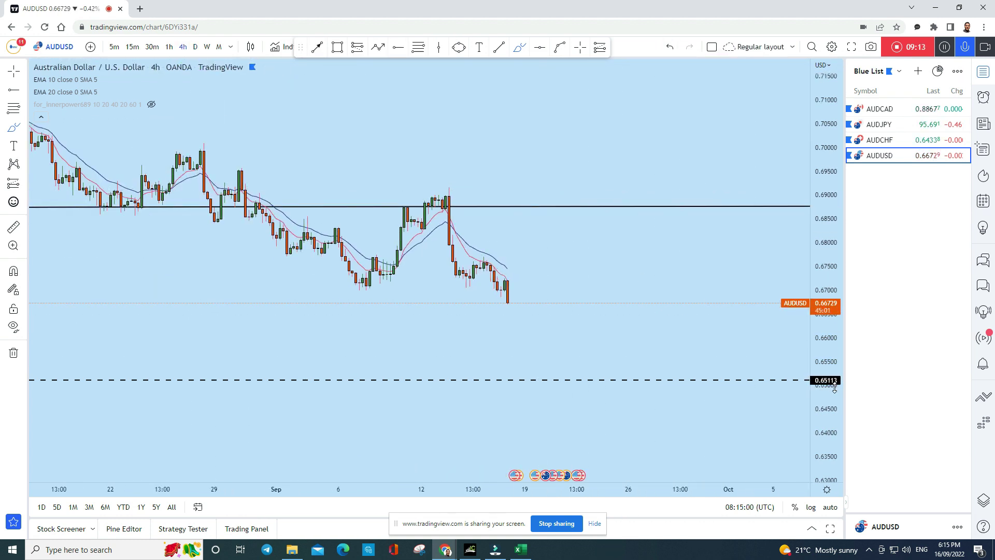
{"action": "left_click_drag", "start_coordinate": [834, 387], "coordinate": [834, 235]}
{"action": "mouse_move", "coordinate": [539, 290]}
{"action": "left_mouse_down"}
{"action": "mouse_move", "coordinate": [507, 287]}
{"action": "mouse_move", "coordinate": [535, 289]}
{"action": "left_mouse_up"}
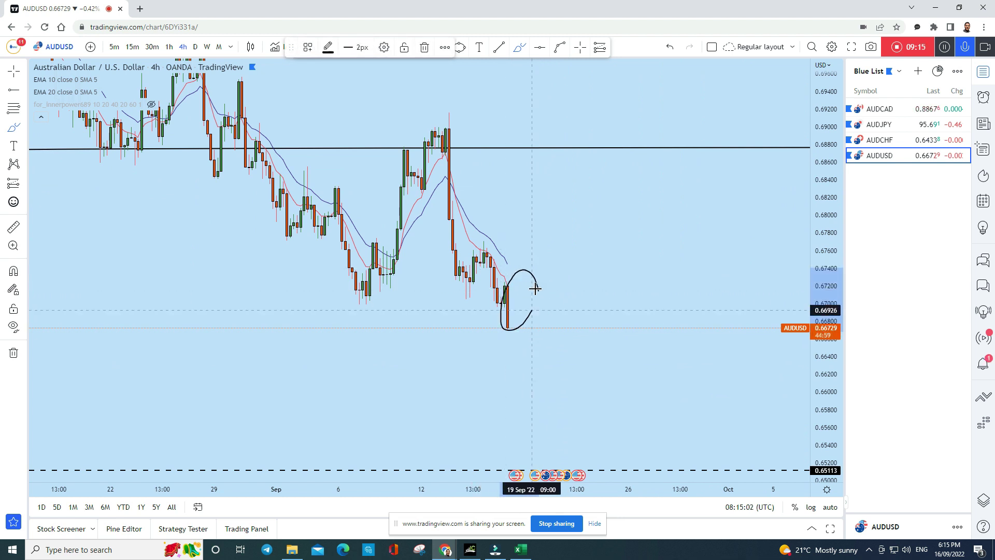
{"action": "left_click", "coordinate": [670, 47]}
Brush arcs over the high September peak and the two lower peaks on either side, and undo them.
{"action": "mouse_move", "coordinate": [462, 140]}
{"action": "left_mouse_down"}
{"action": "mouse_move", "coordinate": [429, 122]}
{"action": "mouse_move", "coordinate": [439, 140]}
{"action": "mouse_move", "coordinate": [463, 123]}
{"action": "mouse_move", "coordinate": [447, 101]}
{"action": "mouse_move", "coordinate": [490, 124]}
{"action": "left_mouse_up"}
{"action": "left_click", "coordinate": [670, 47]}
{"action": "left_click_drag", "start_coordinate": [347, 249], "coordinate": [387, 243]}
{"action": "left_click_drag", "start_coordinate": [477, 254], "coordinate": [504, 254]}
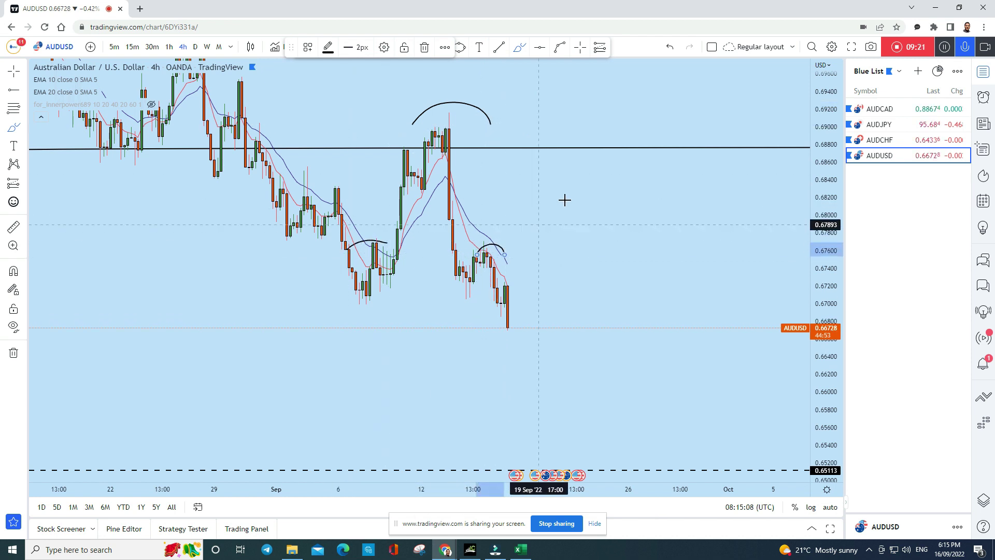
{"action": "left_click", "coordinate": [670, 47]}
{"action": "left_click", "coordinate": [670, 47]}
{"action": "left_click", "coordinate": [670, 47]}
Draw a thin rectangle at about 0.6685 on the 4-hour chart, from about 29 August to 27 September 2022.
{"action": "left_click", "coordinate": [340, 49]}
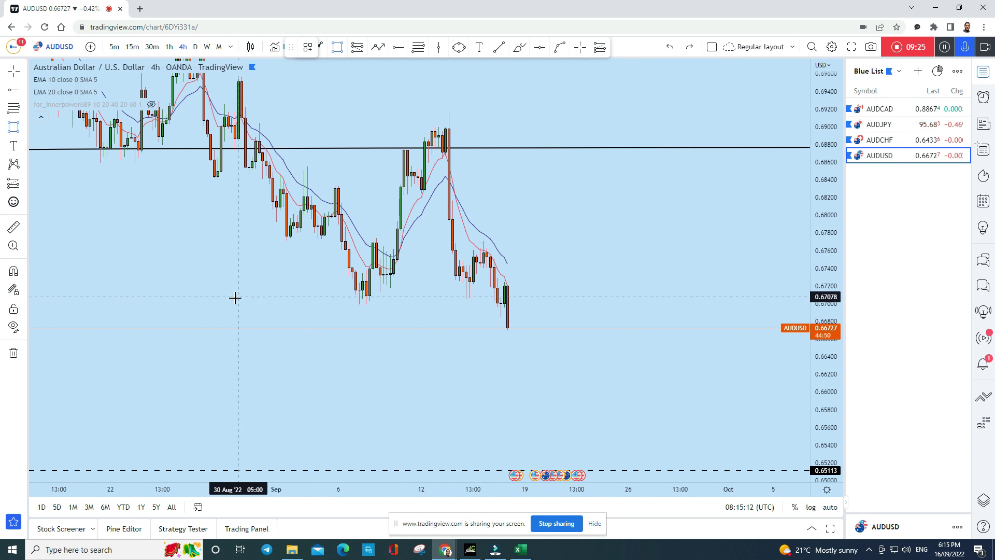
{"action": "mouse_move", "coordinate": [216, 316]}
{"action": "left_mouse_down"}
{"action": "mouse_move", "coordinate": [582, 308]}
{"action": "mouse_move", "coordinate": [643, 317]}
{"action": "left_mouse_up"}
Draw a small ellipse over the thin rectangle just after the latest candle, spanning about 0.6678 to 0.6688.
{"action": "left_click_drag", "start_coordinate": [646, 273], "coordinate": [640, 225]}
{"action": "scroll", "coordinate": [622, 283], "scroll_direction": "up", "scroll_amount": 3}
{"action": "left_click_drag", "start_coordinate": [581, 301], "coordinate": [651, 291]}
{"action": "left_click_drag", "start_coordinate": [817, 364], "coordinate": [817, 225]}
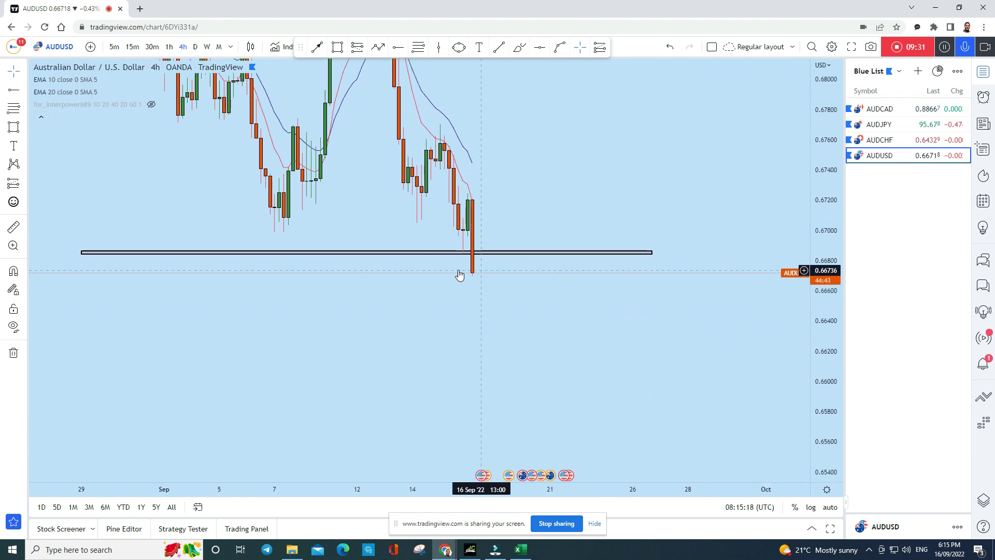
{"action": "left_click", "coordinate": [459, 48]}
{"action": "left_click", "coordinate": [481, 263]}
{"action": "left_click", "coordinate": [495, 248]}
{"action": "left_click", "coordinate": [509, 255]}
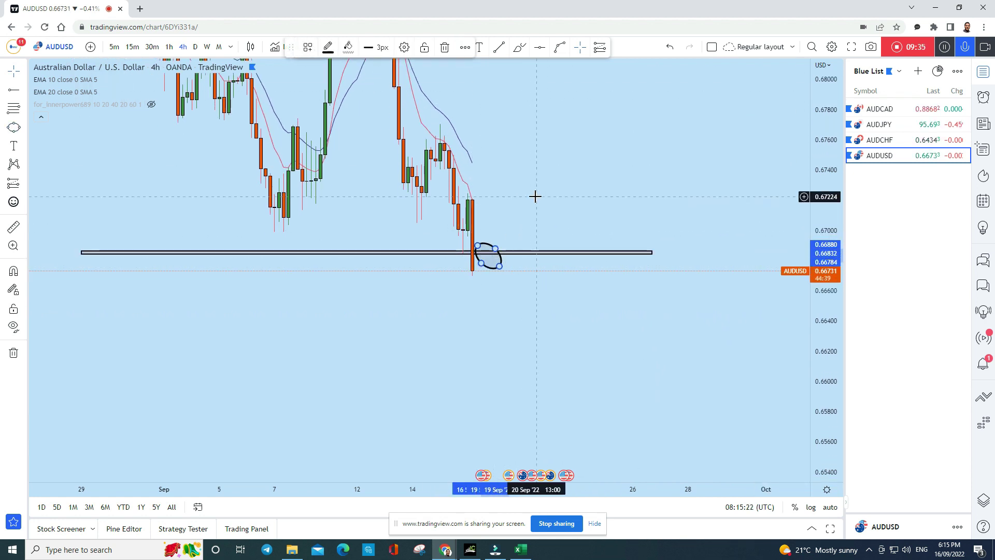
Draw a downward arrow from the ellipse at about 0.6684 to about 0.6589 on 21 September 2022.
{"action": "left_click_drag", "start_coordinate": [535, 196], "coordinate": [531, 200]}
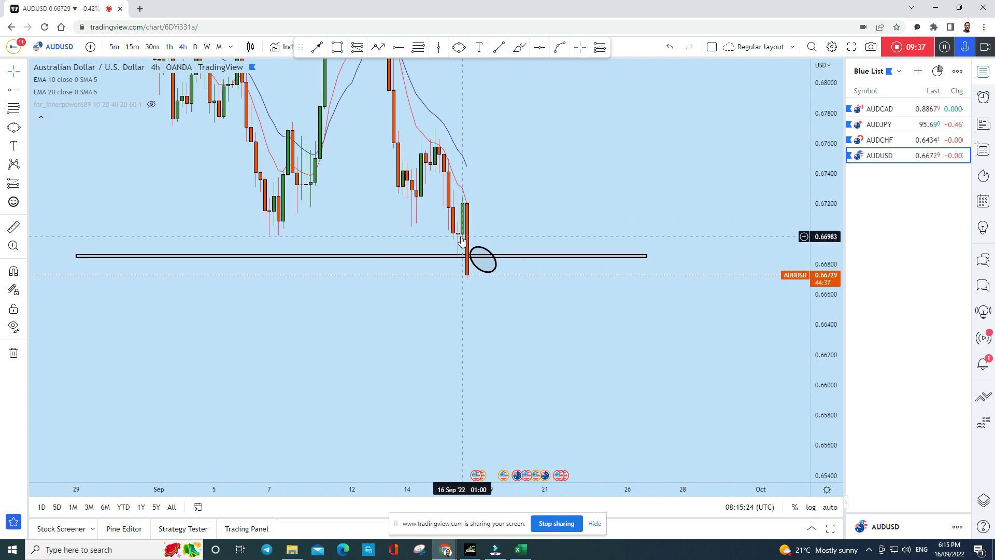
{"action": "left_click_drag", "start_coordinate": [568, 190], "coordinate": [525, 156]}
{"action": "left_click", "coordinate": [317, 47]}
{"action": "left_click", "coordinate": [440, 224]}
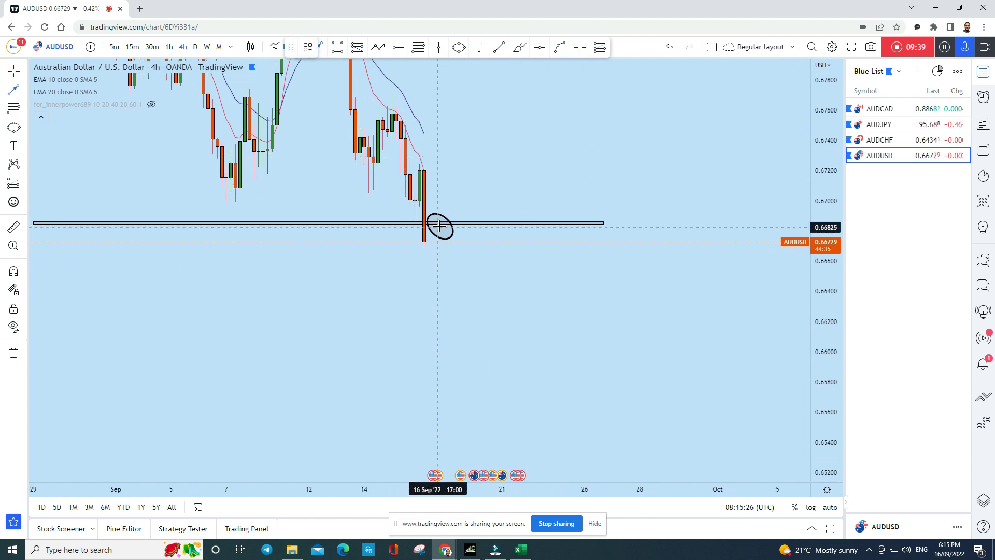
{"action": "left_click", "coordinate": [498, 368]}
{"action": "scroll", "coordinate": [714, 337], "scroll_direction": "down", "scroll_amount": 2}
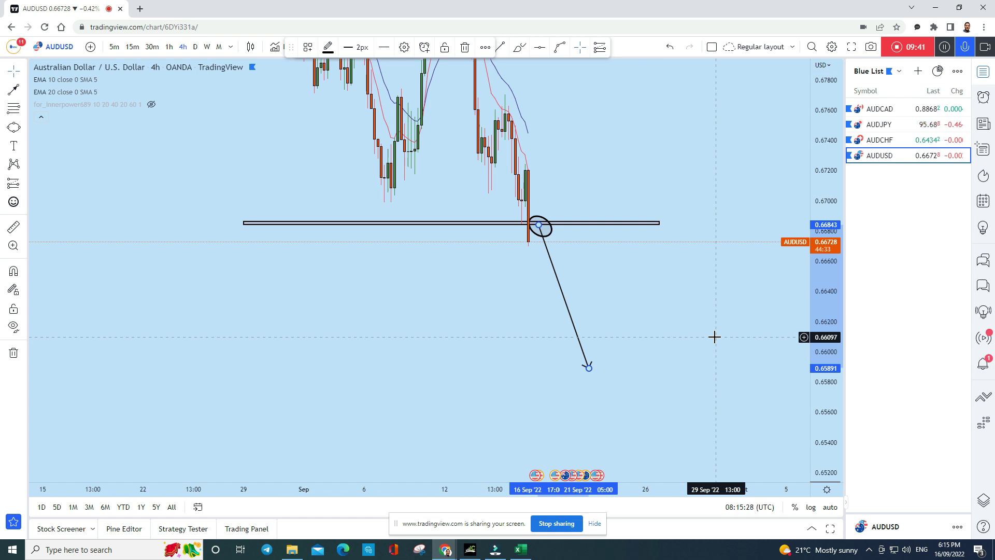